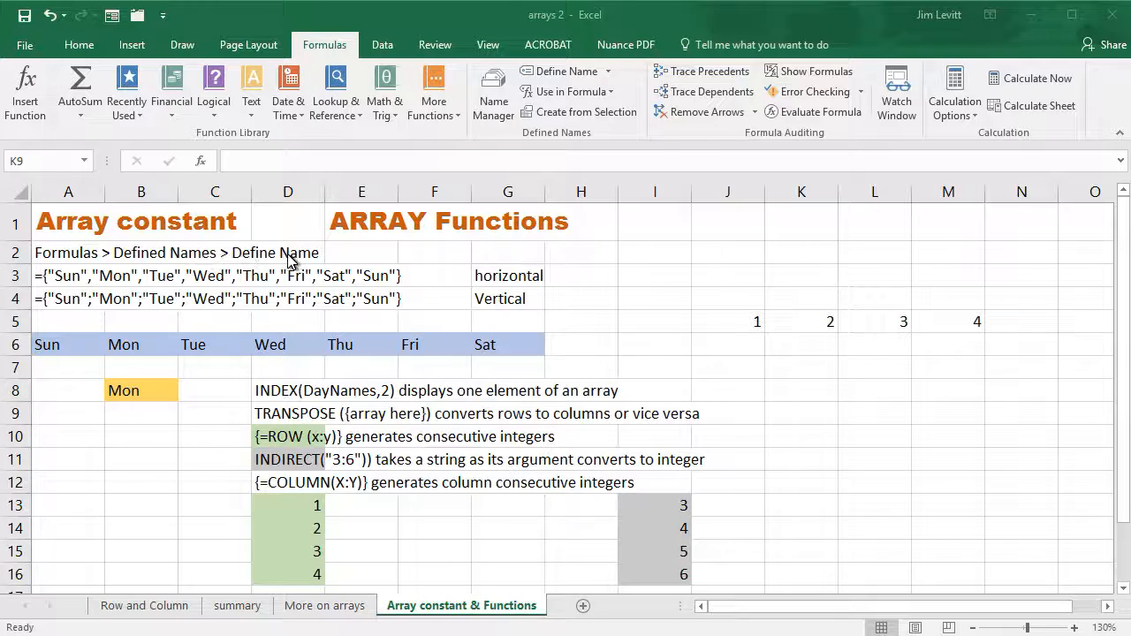
Define the workbook name Junk as the vertical array constant ={"Sunday";"Monday";"Tuesday";"Wednesday"}
click(337, 46)
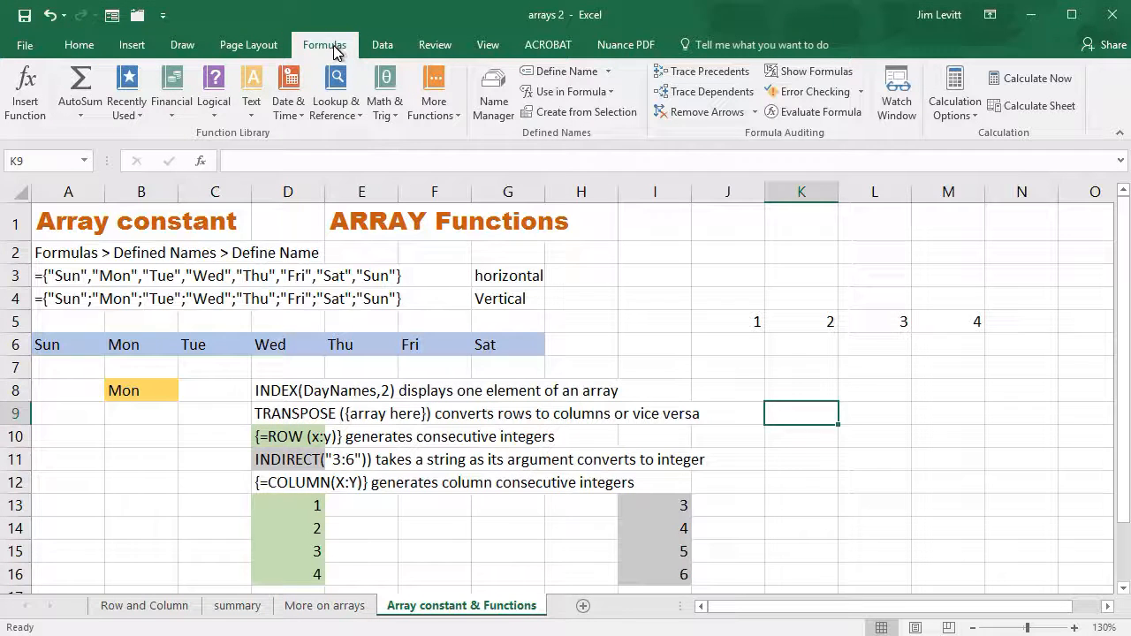
click(560, 72)
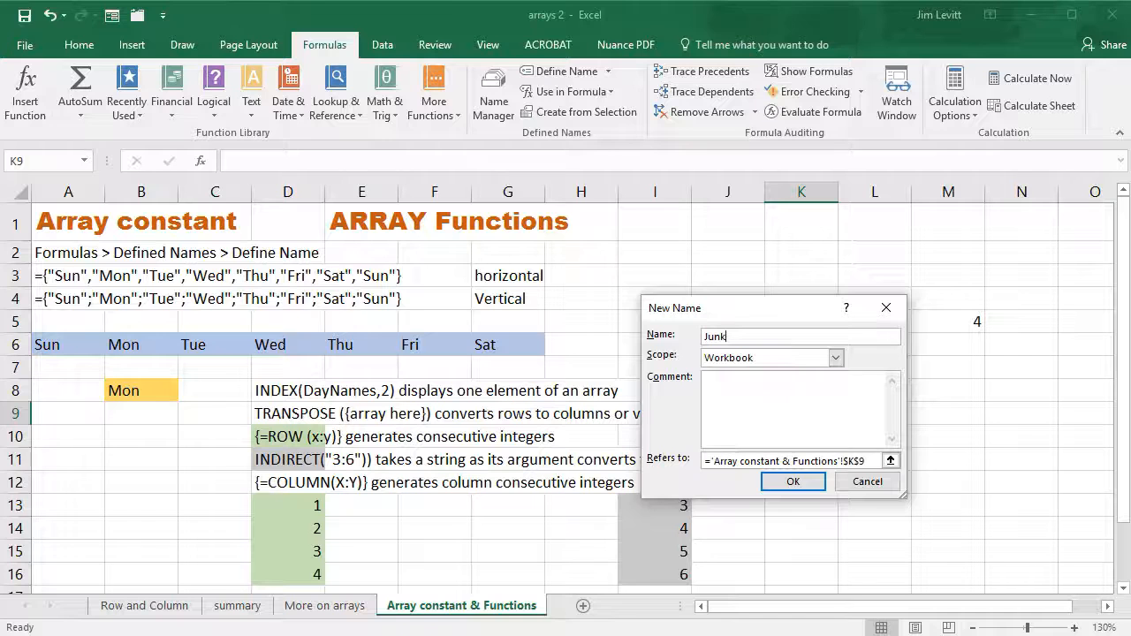
drag(871, 457, 704, 460)
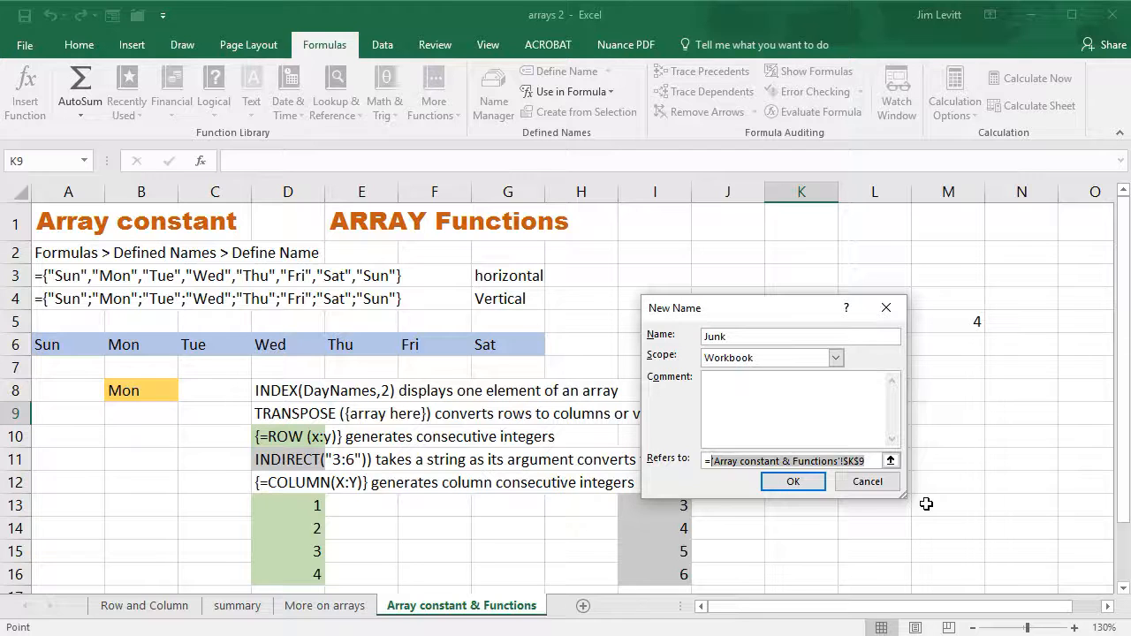
key(BackSpace)
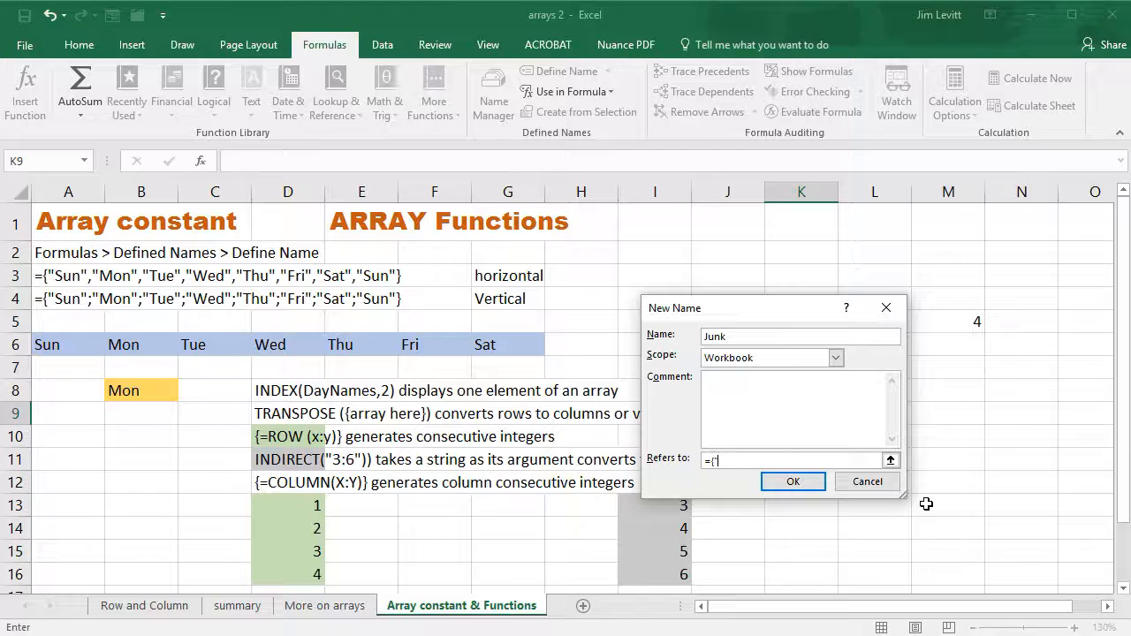
text({"Sund)
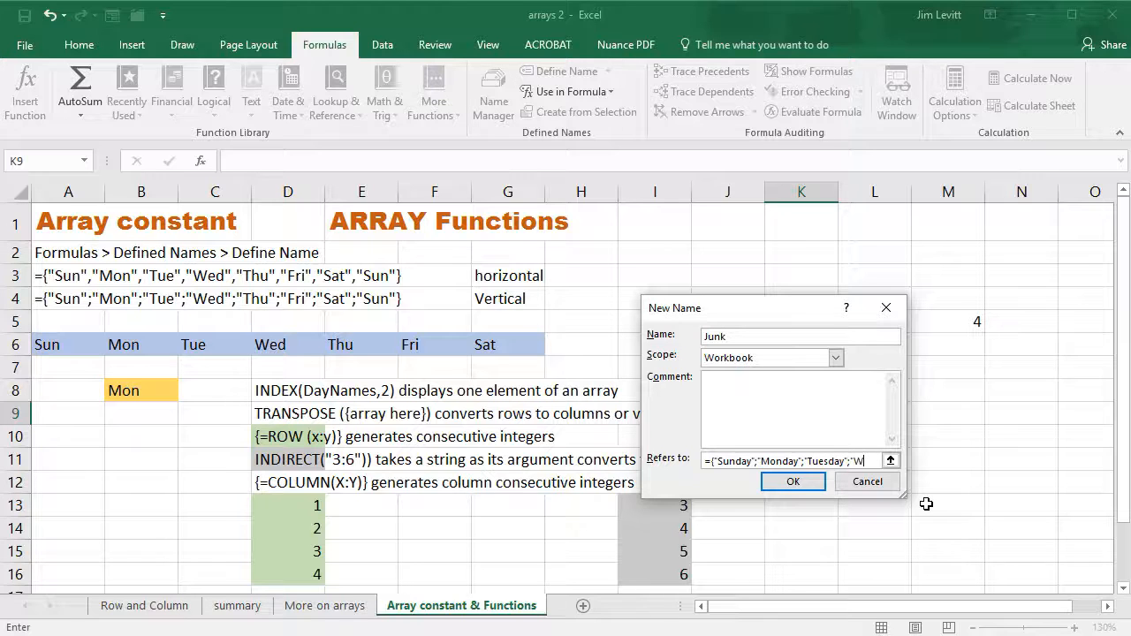
text(nesday")
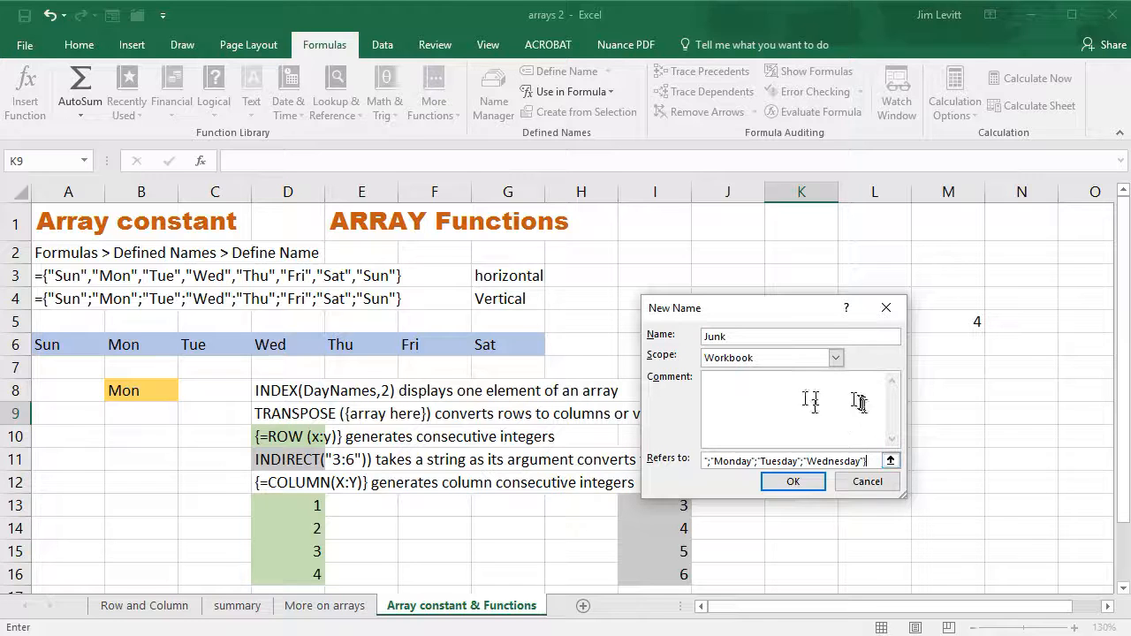
click(789, 483)
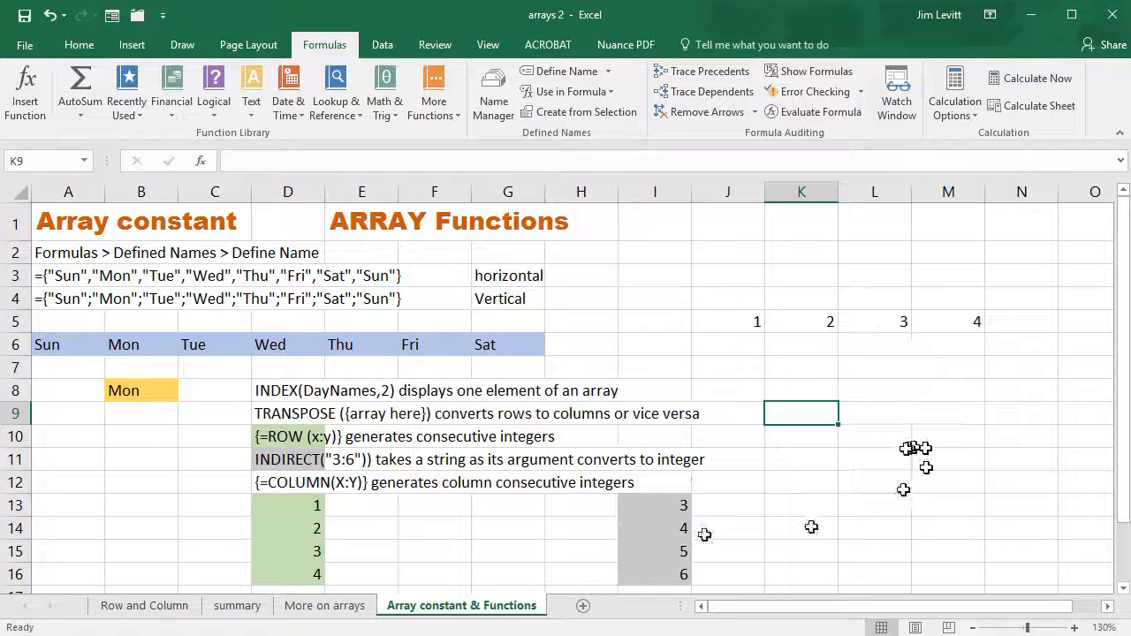
Enter =Junk as an array formula in the vertical range N2:N5
drag(1121, 398, 1121, 482)
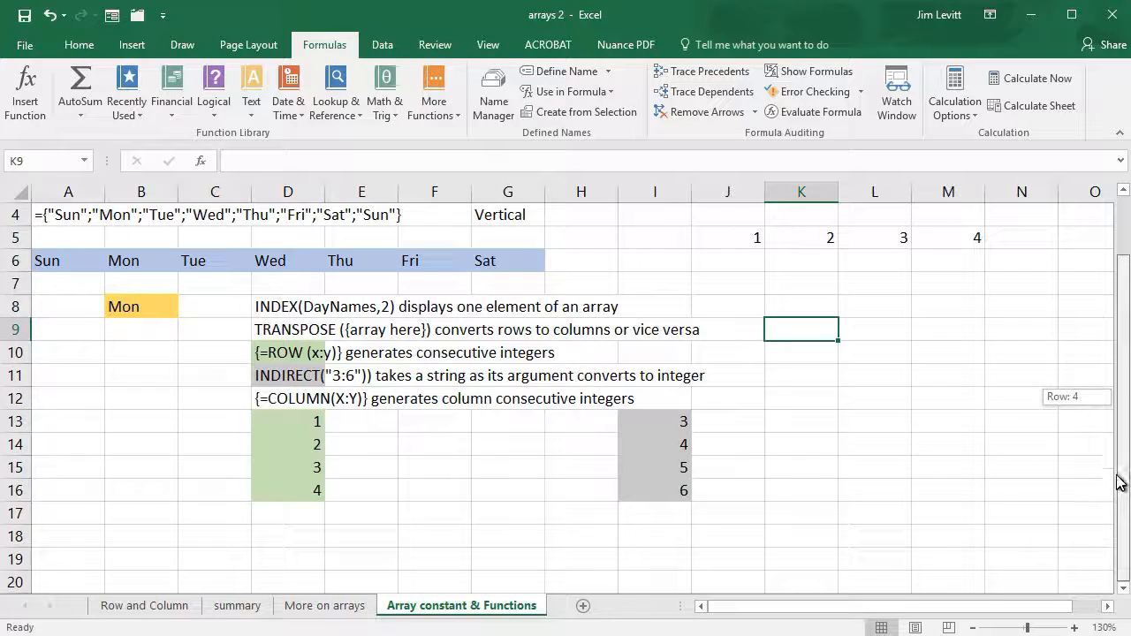
click(884, 330)
scroll(800, 398, up, 1)
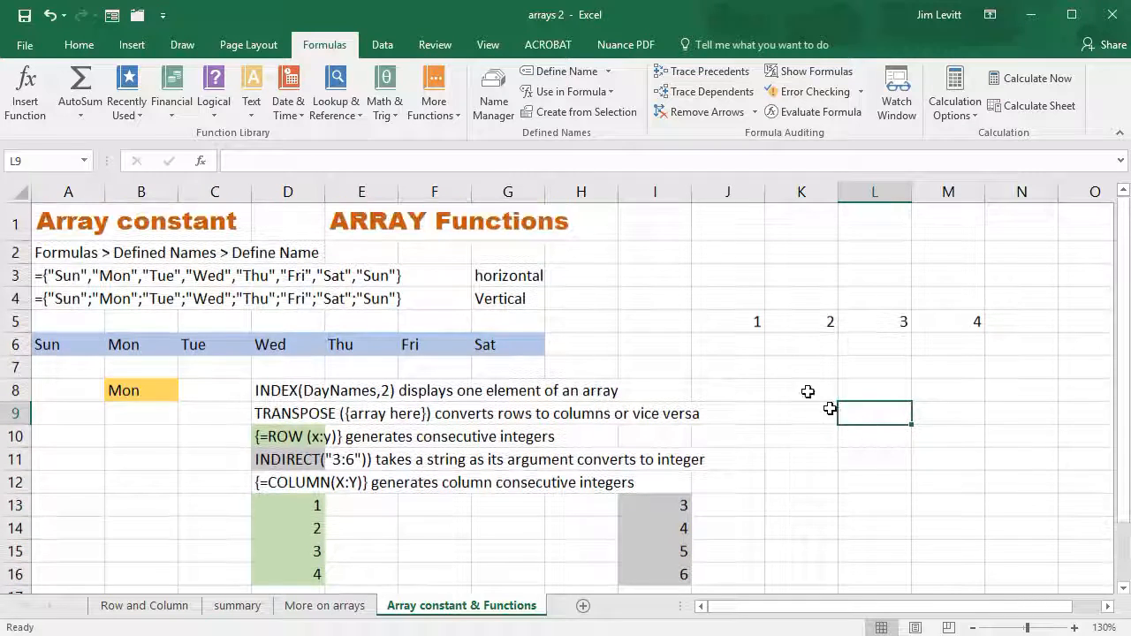
drag(1024, 253, 1016, 321)
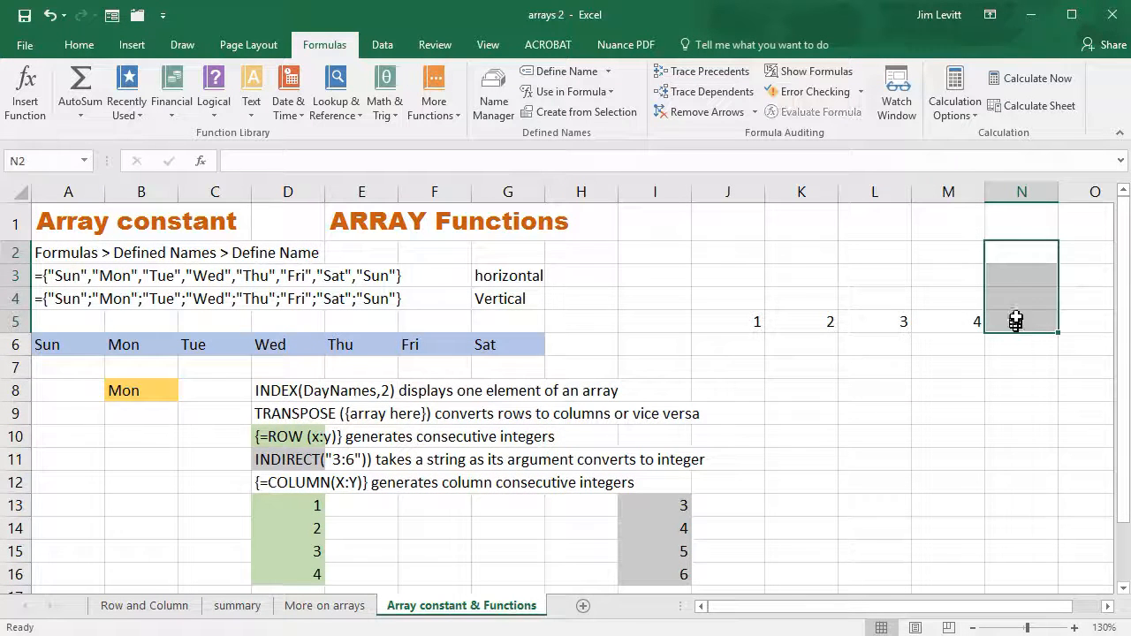
text(=)
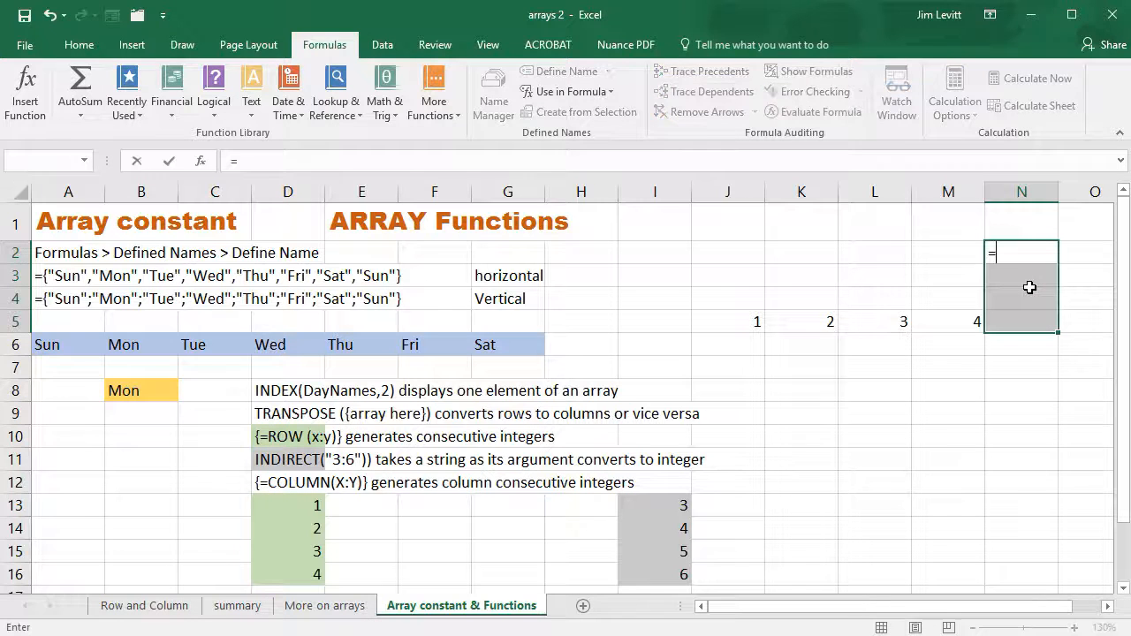
text(junk)
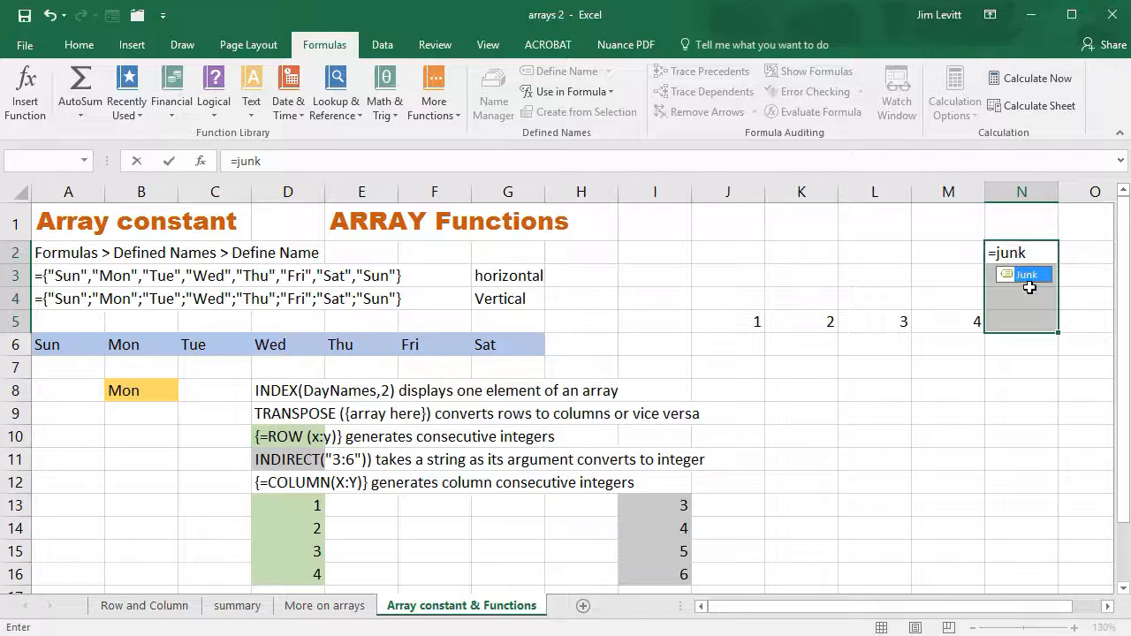
key(ctrl+shift+Return)
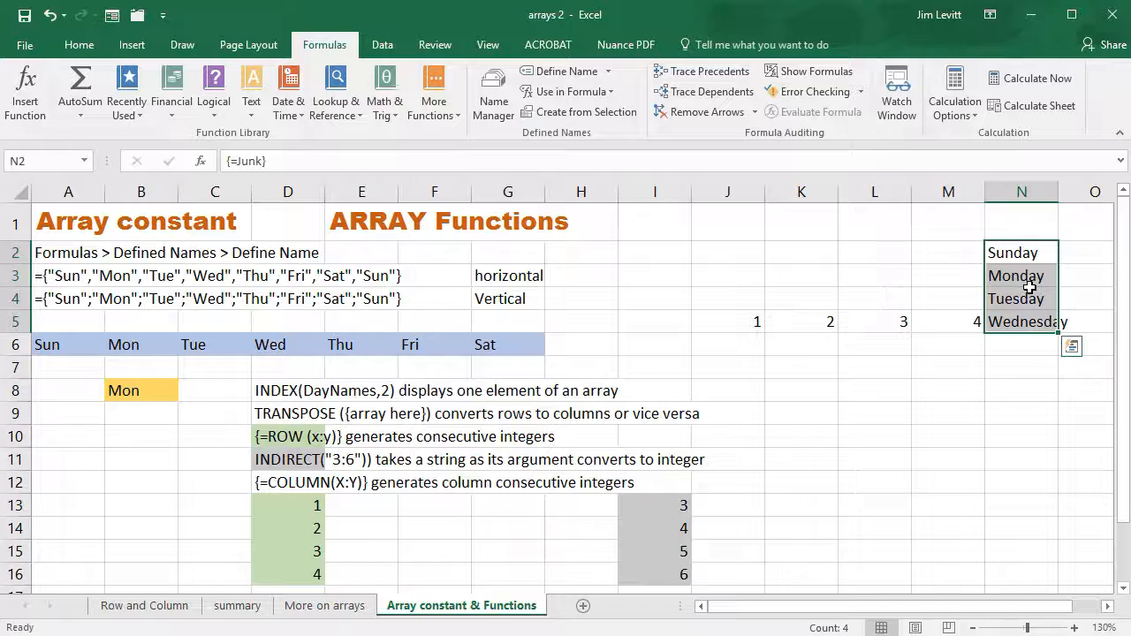
Widen column N to fit its longest day name
drag(1061, 192, 1061, 192)
double_click(1061, 193)
click(1059, 192)
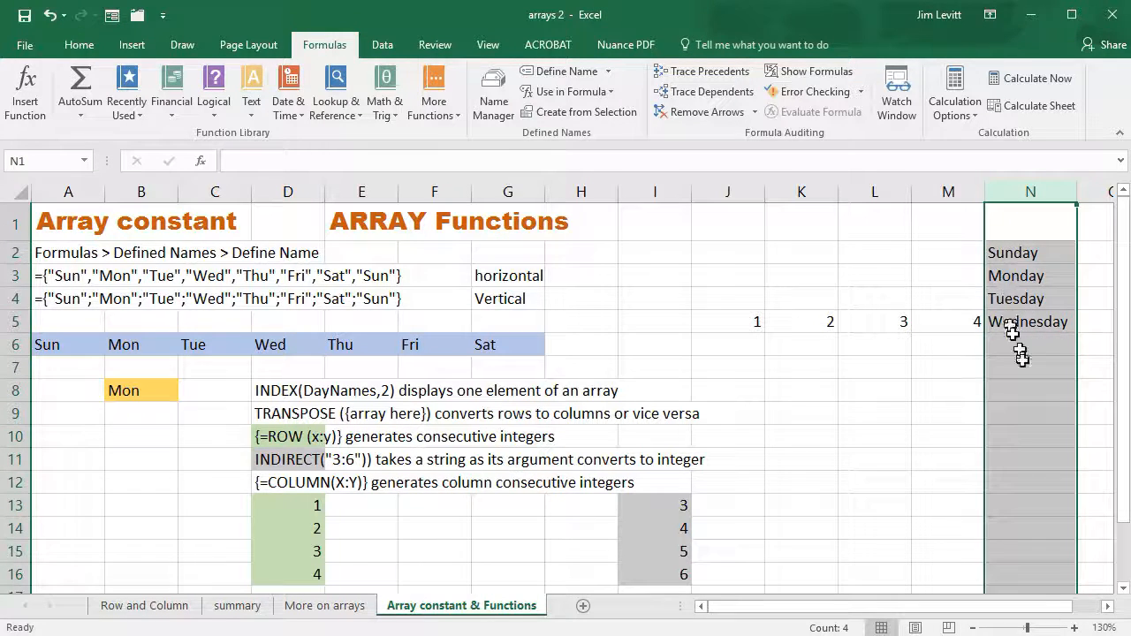
Try =Junk as an array formula across the horizontal range K8:N8, and clear the range
drag(800, 394, 984, 392)
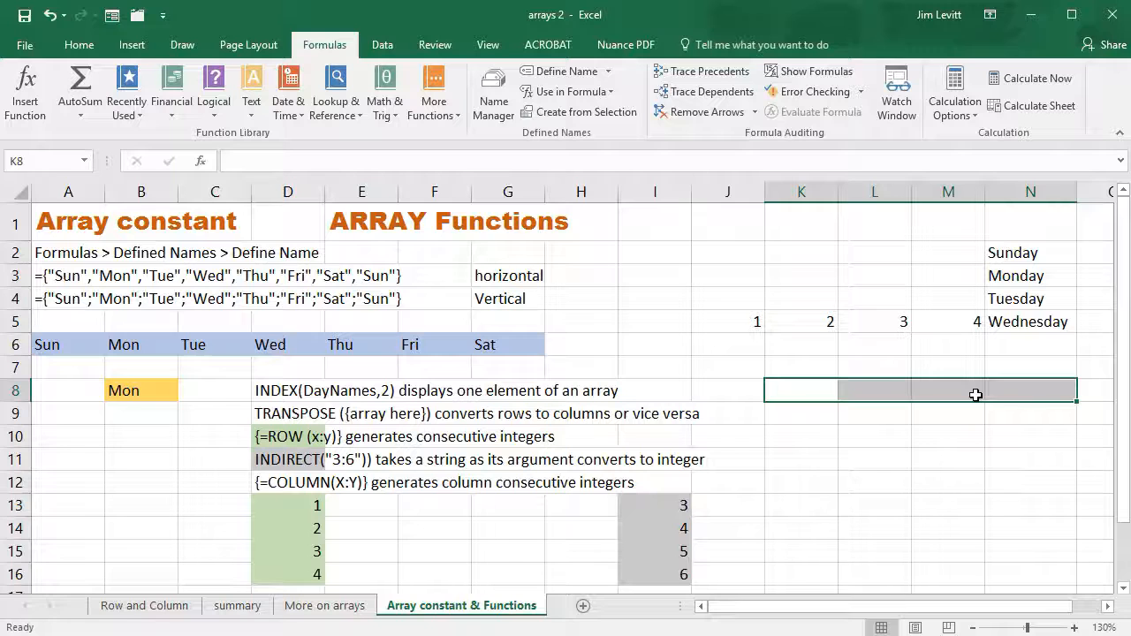
text(=junk)
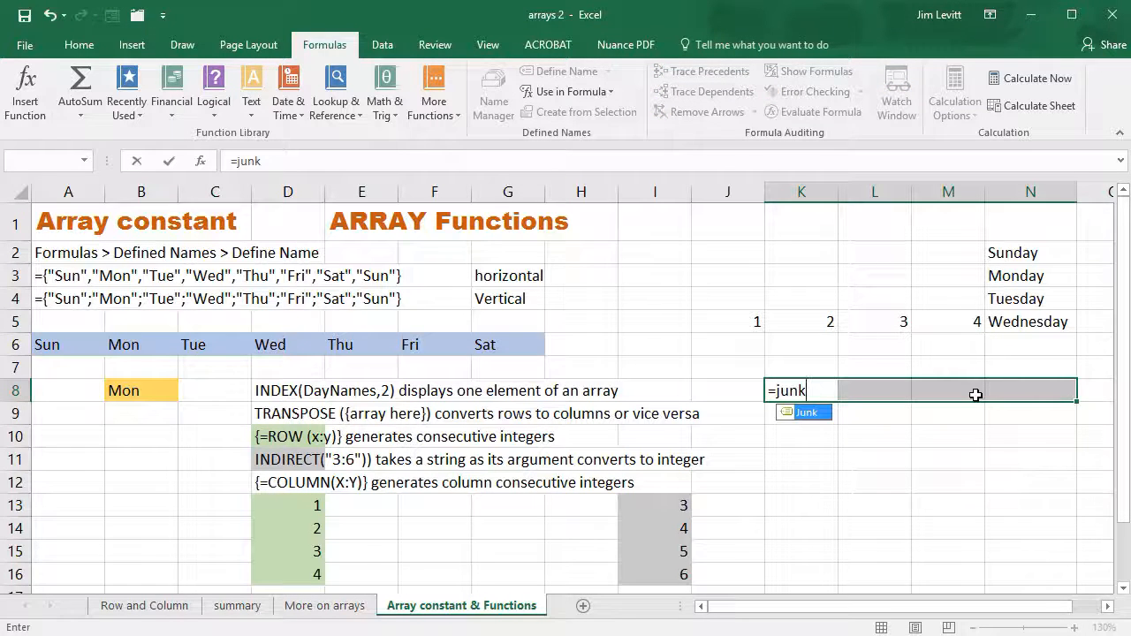
key(ctrl+shift+Return)
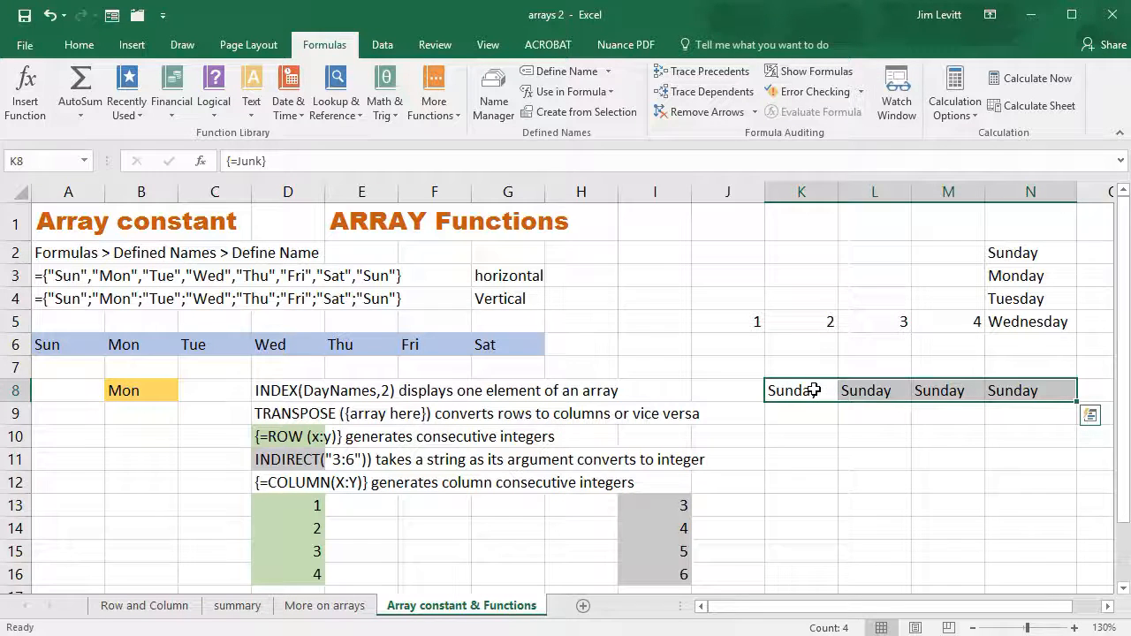
key(Delete)
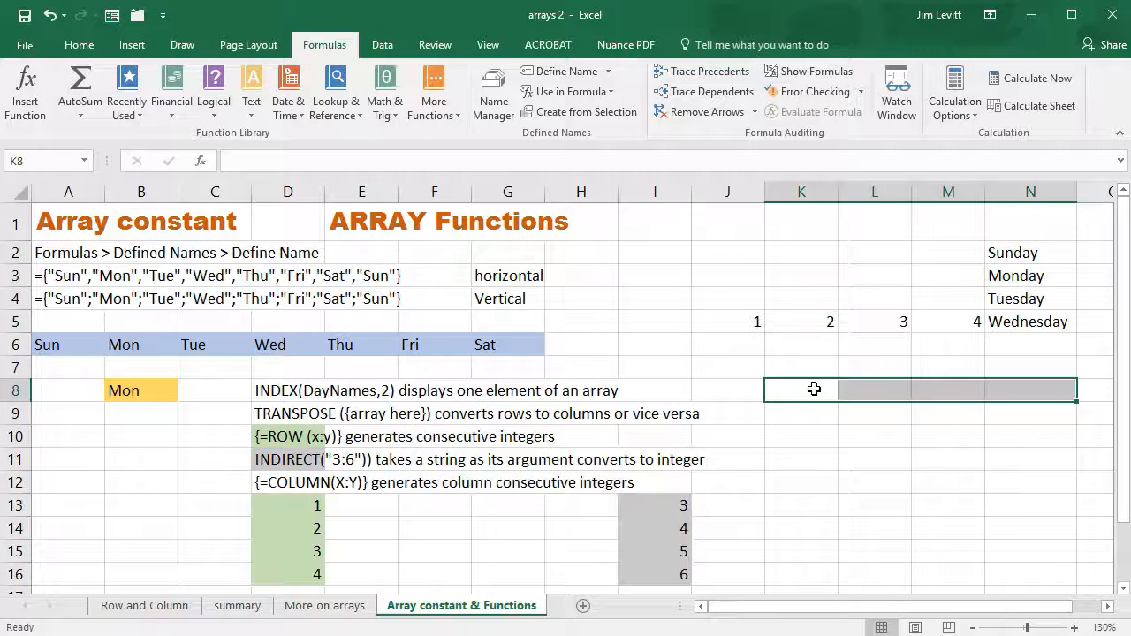
Enter =TRANSPOSE(Junk) as an array formula across K8:N8
text(=)
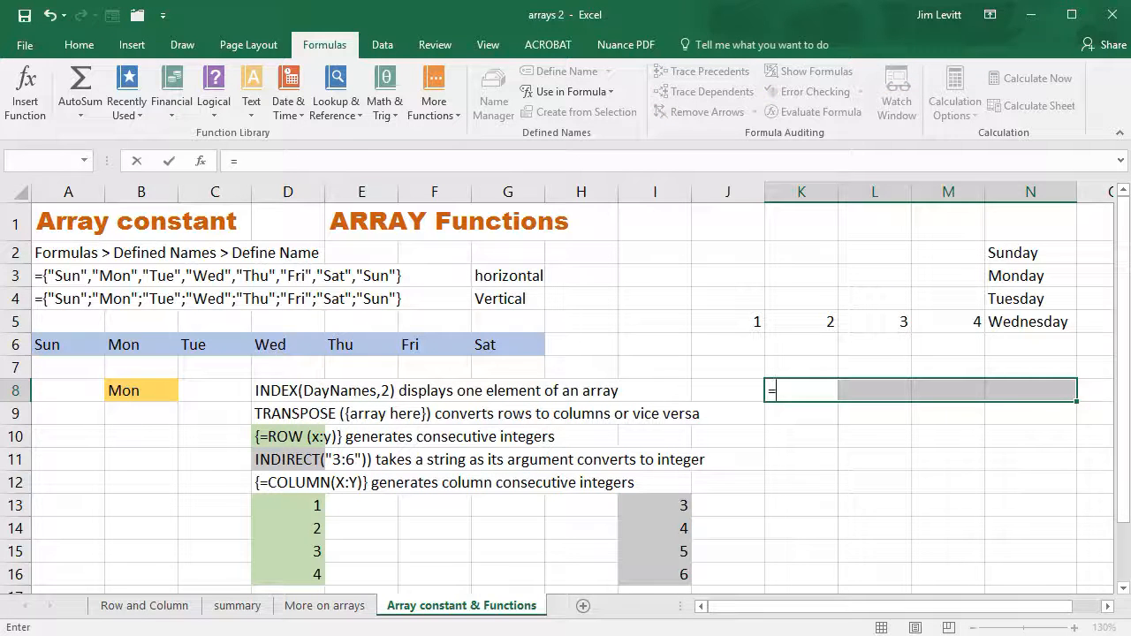
text(t)
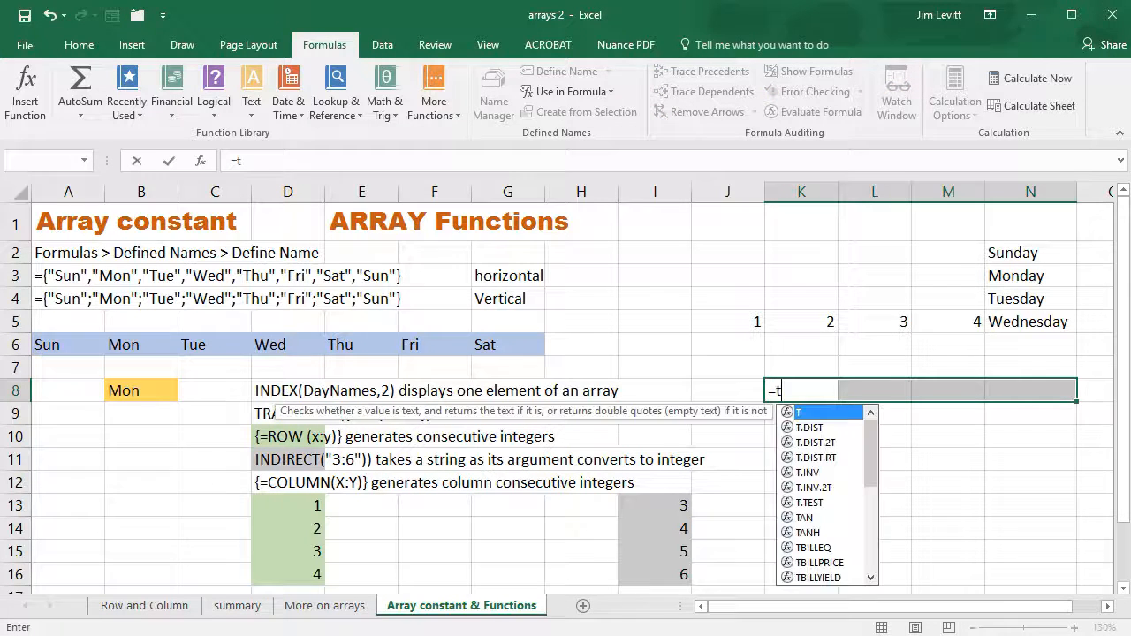
text(ranspose)
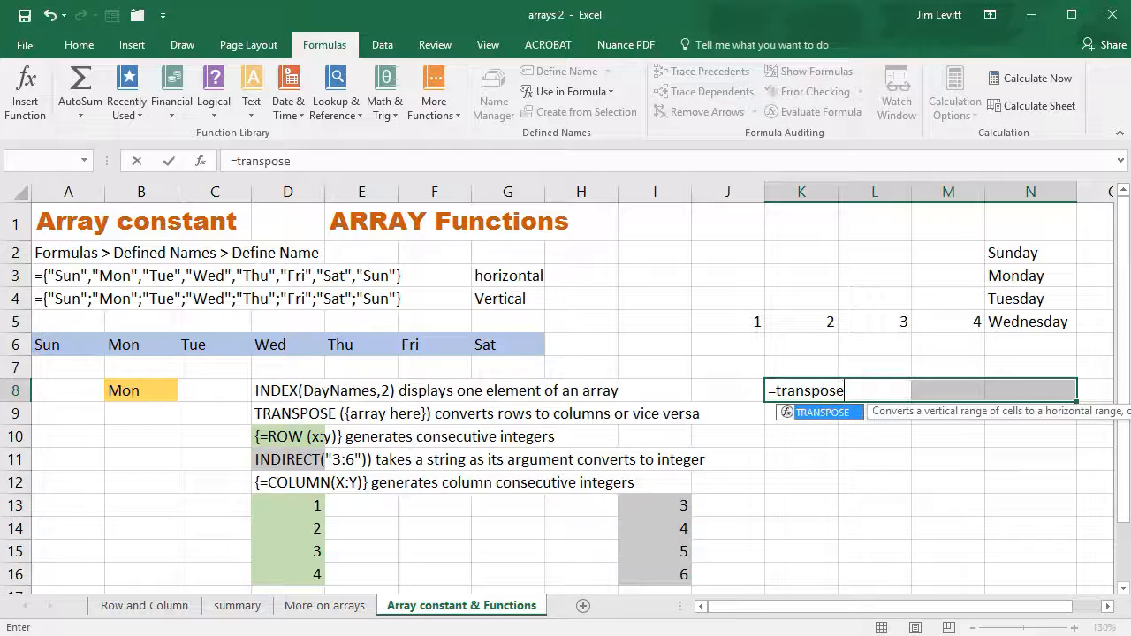
text((junk)
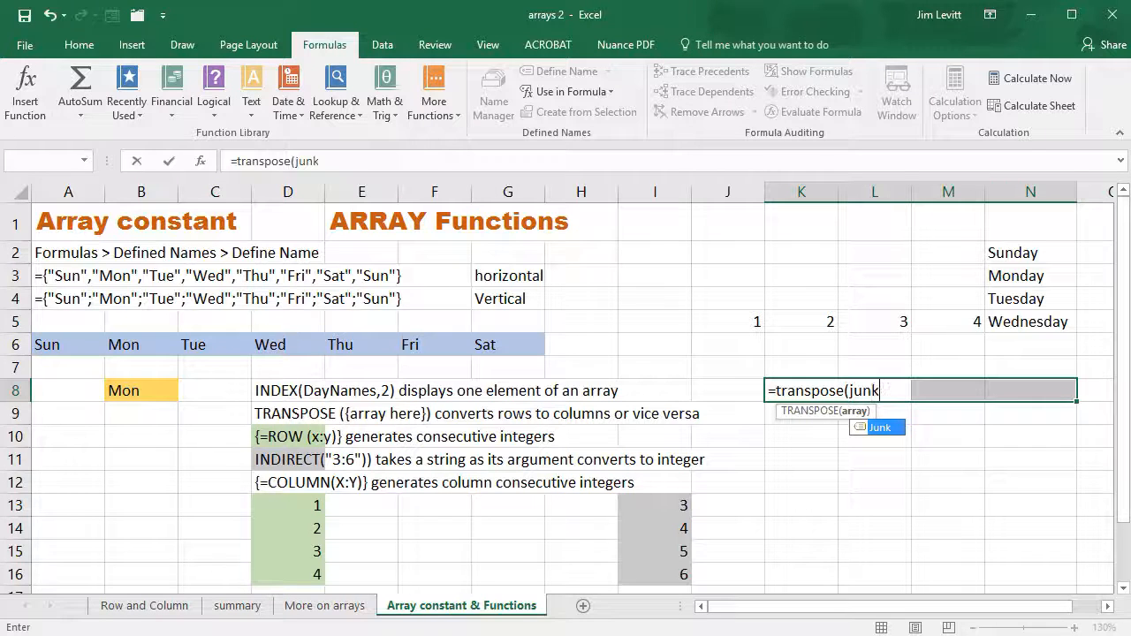
text())
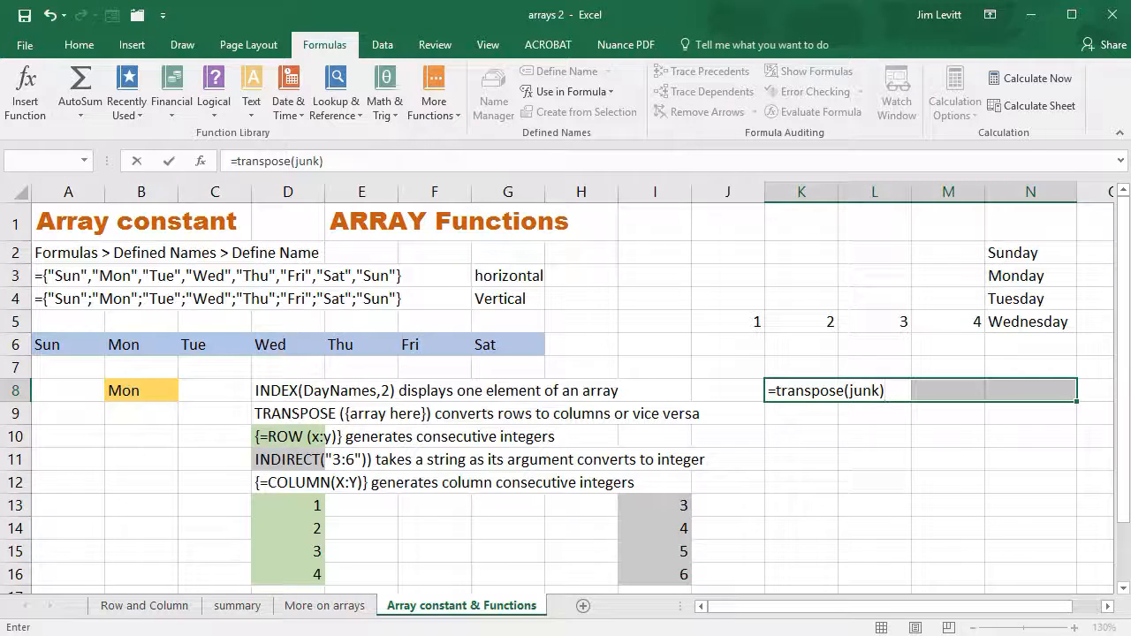
key(ctrl+shift+Return)
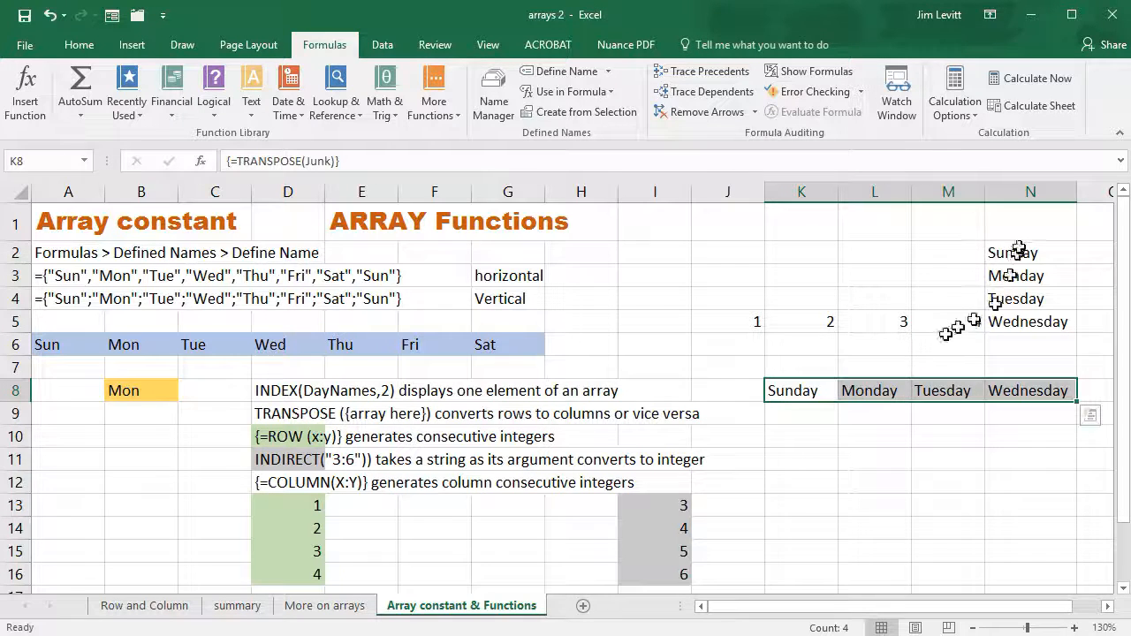
Clear the array formulas from N2:N5 and K8:N8
drag(1018, 251, 1018, 315)
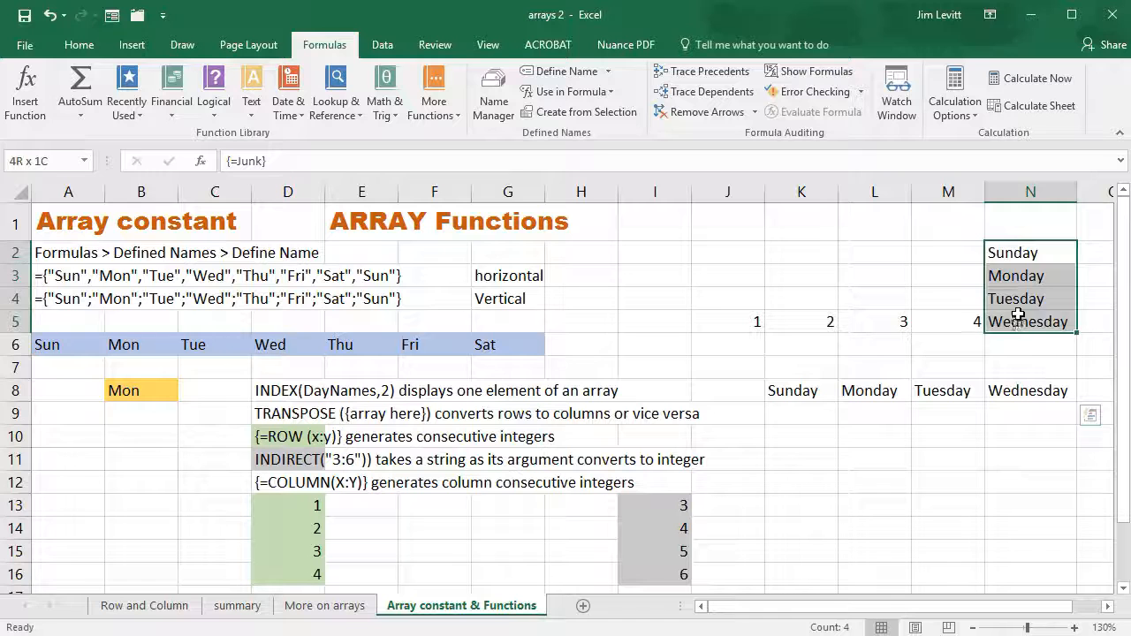
key(Delete)
drag(791, 393, 1012, 389)
key(Delete)
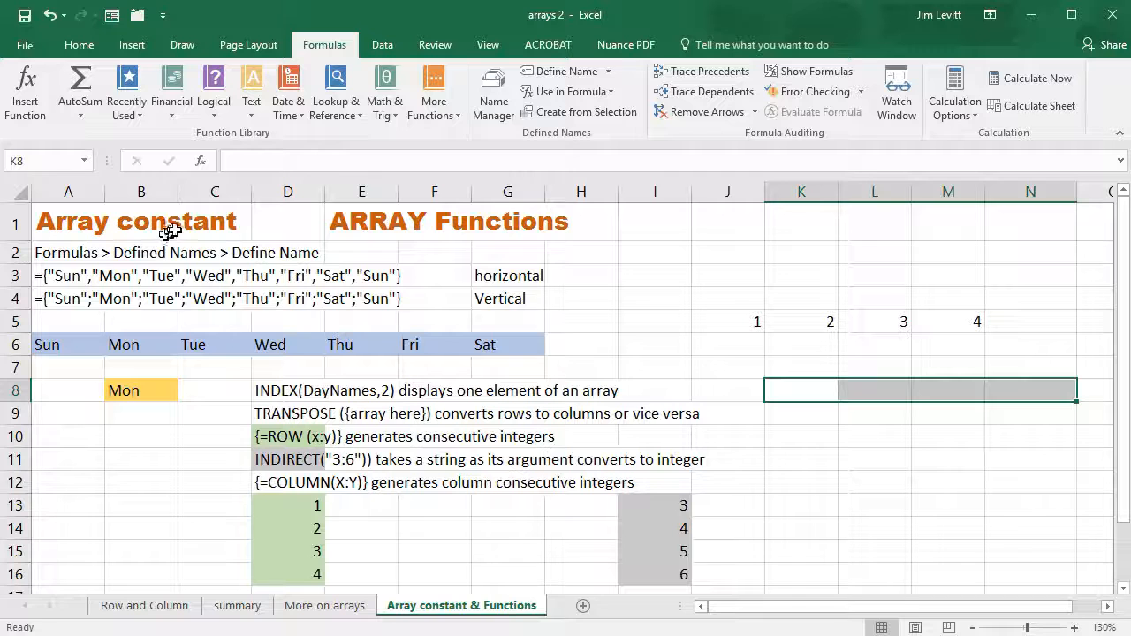
Check the formula in B6, enter the same =DayNames array formula across J8:P8, and clear that range
click(134, 347)
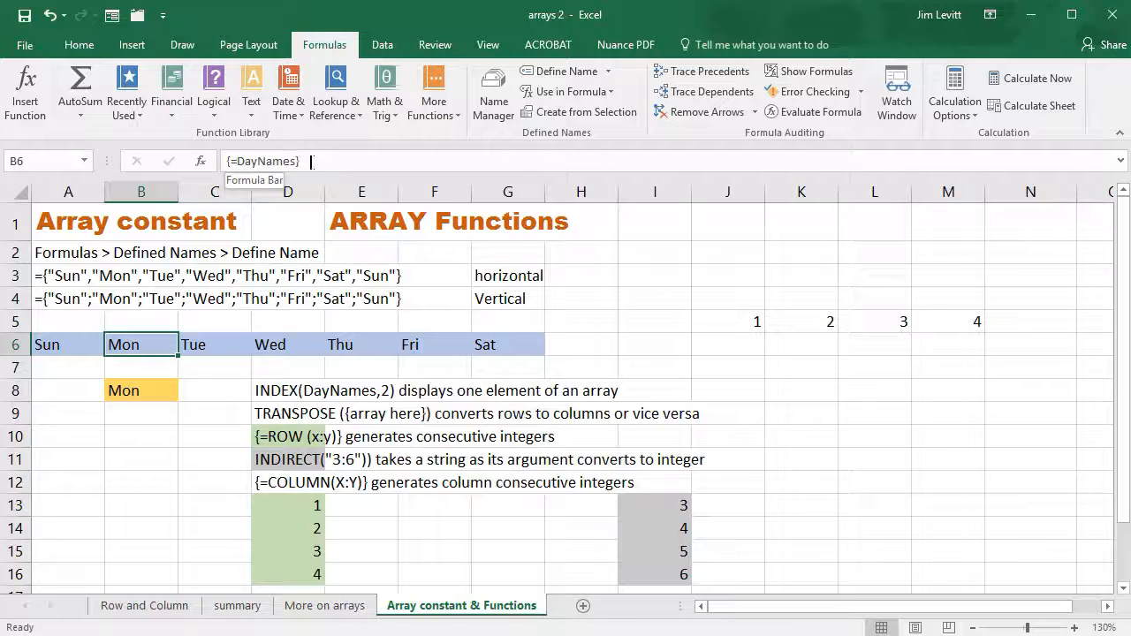
click(736, 393)
drag(753, 391, 1109, 386)
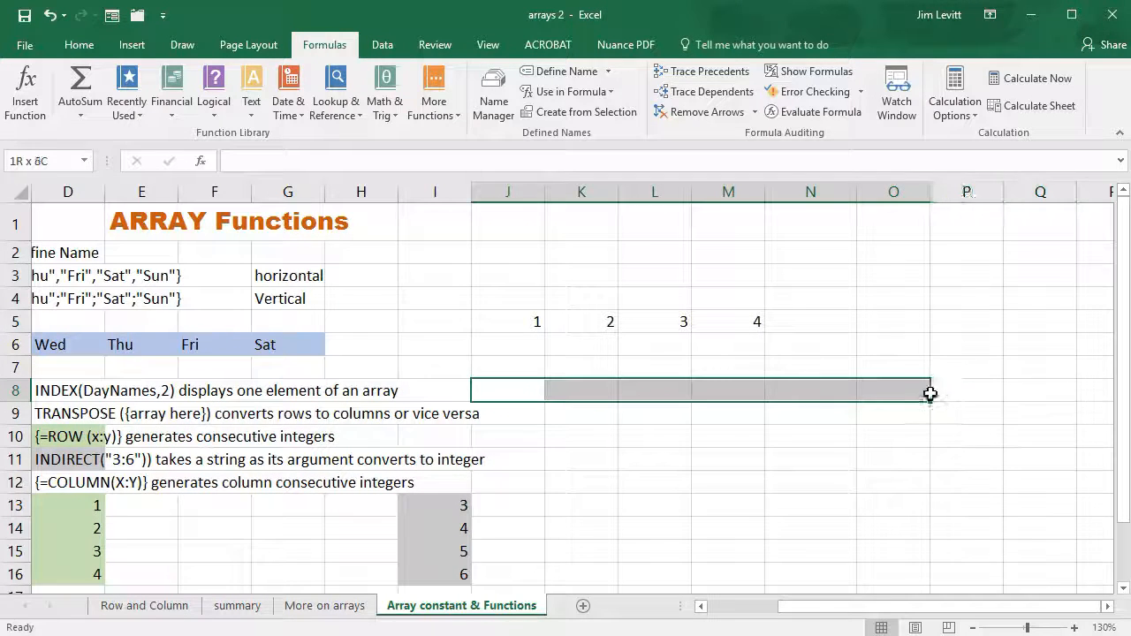
drag(952, 393, 949, 391)
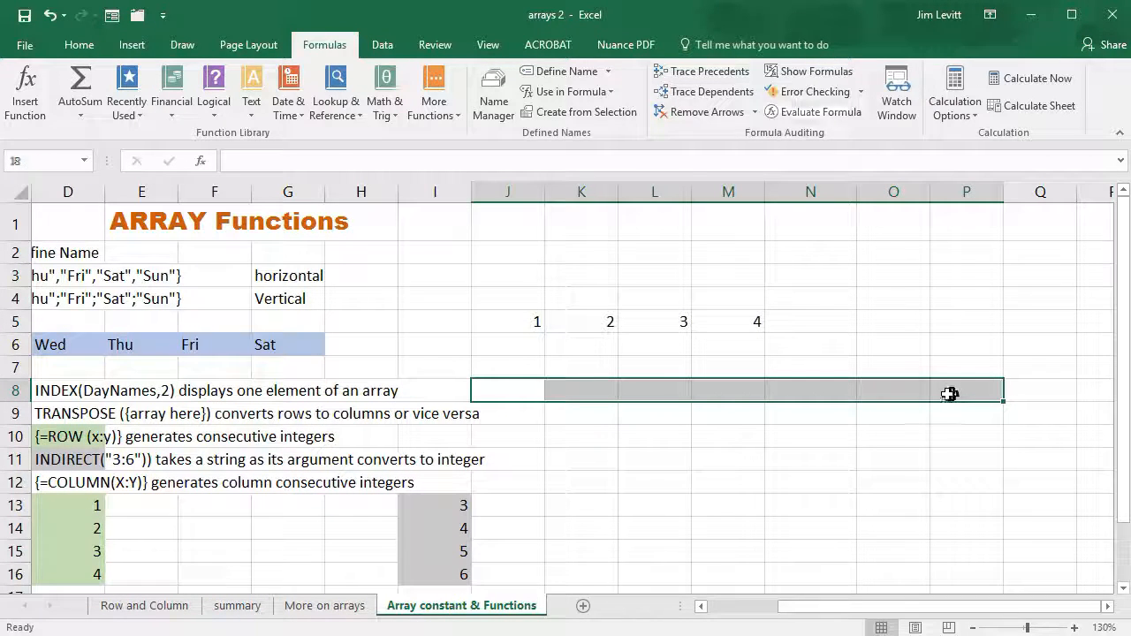
text(=)
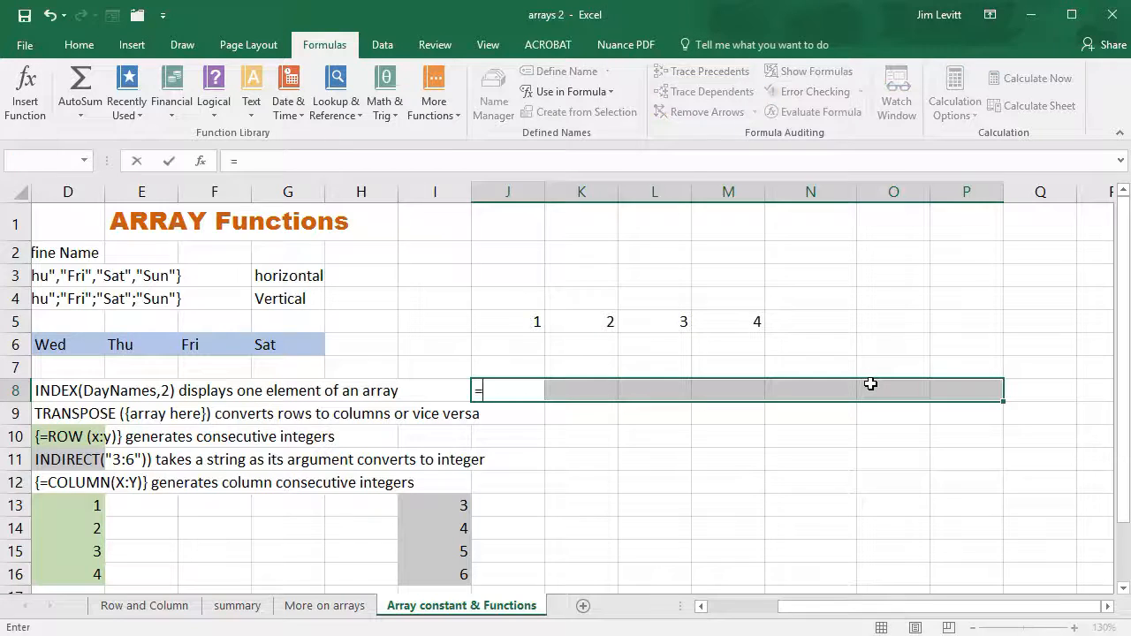
text(daynames)
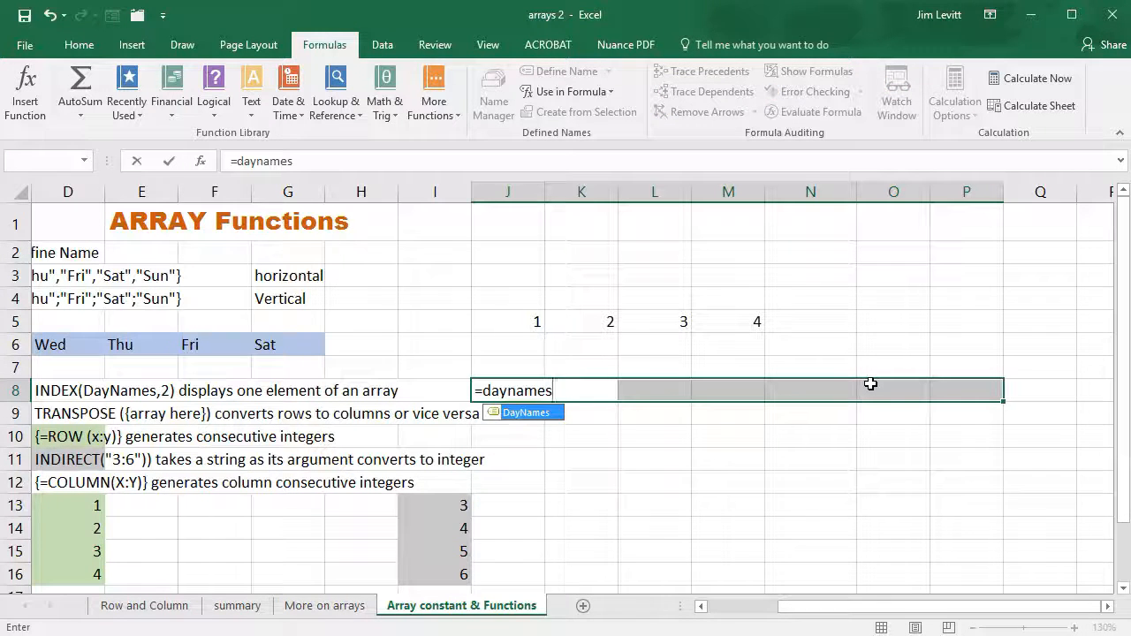
key(ctrl+shift+Return)
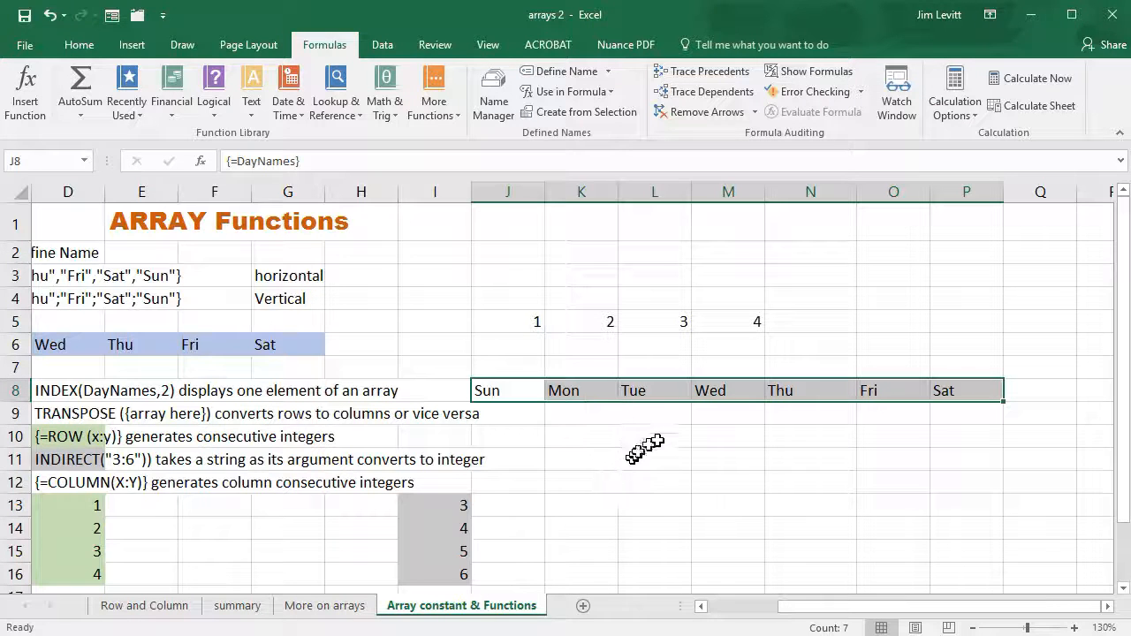
key(Delete)
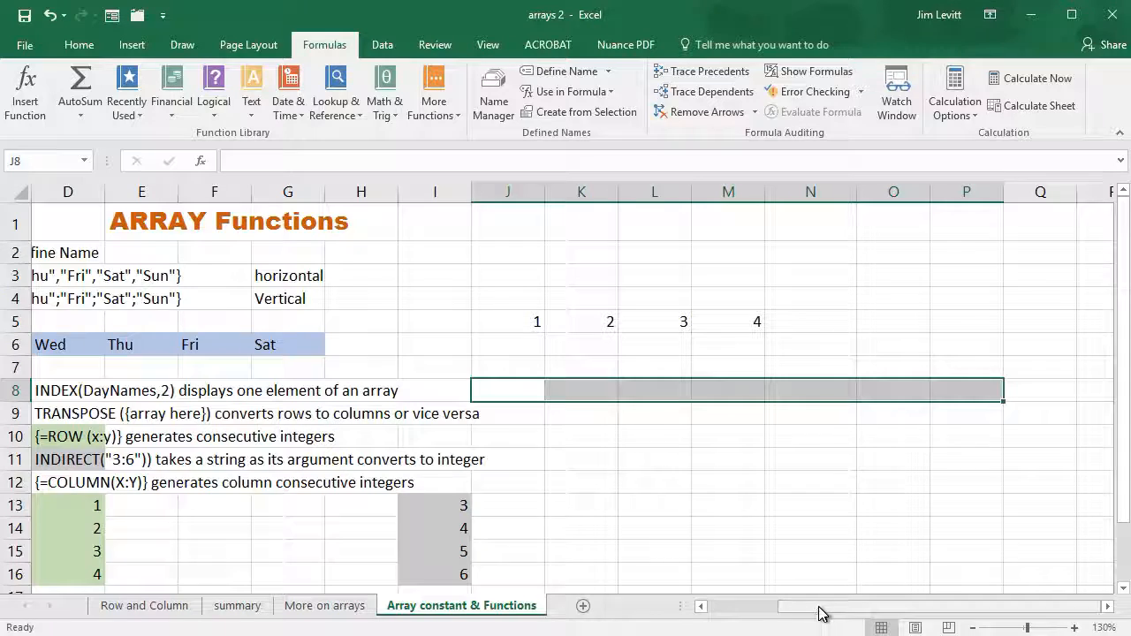
Examine the INDEX formula in cell B8
drag(820, 608, 644, 621)
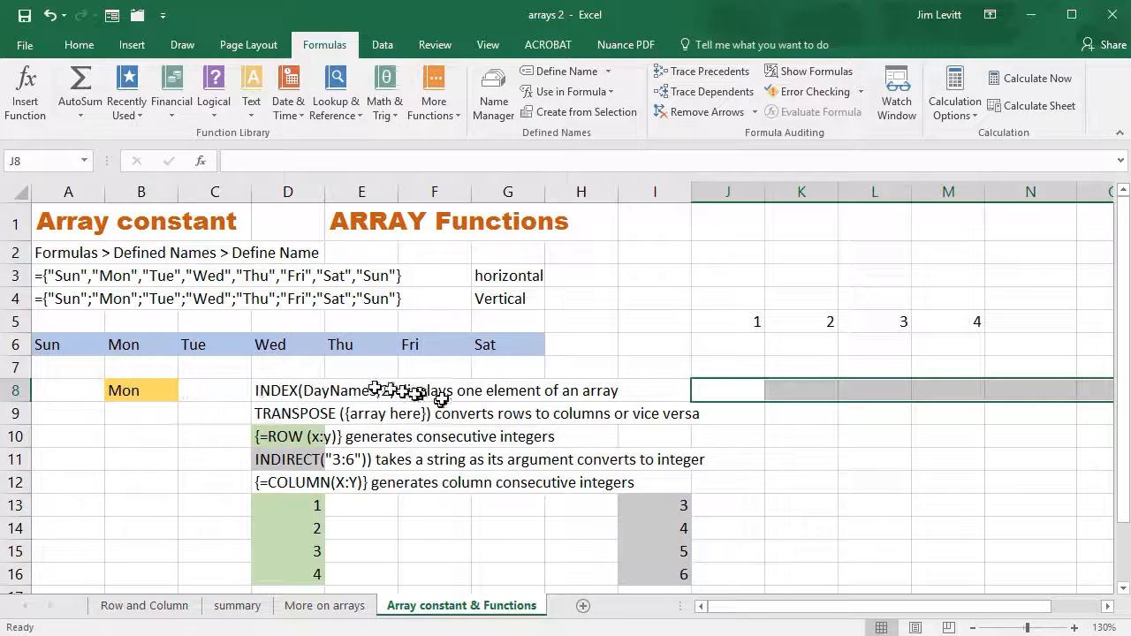
click(160, 391)
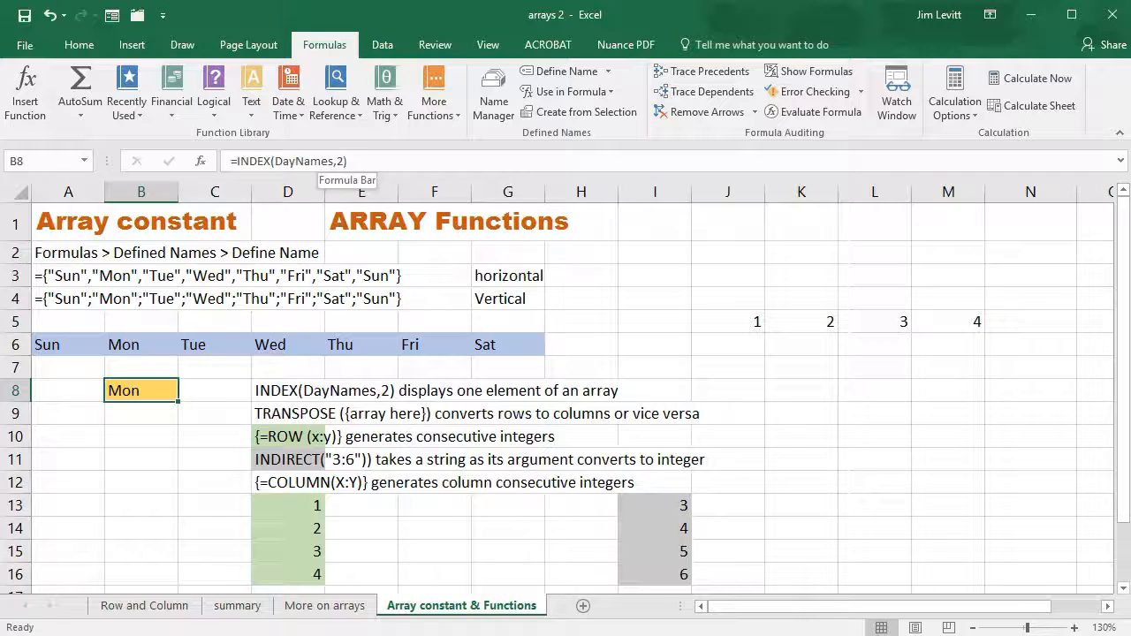
Change the element number in B8's INDEX formula so it returns Wed from DayNames
click(339, 162)
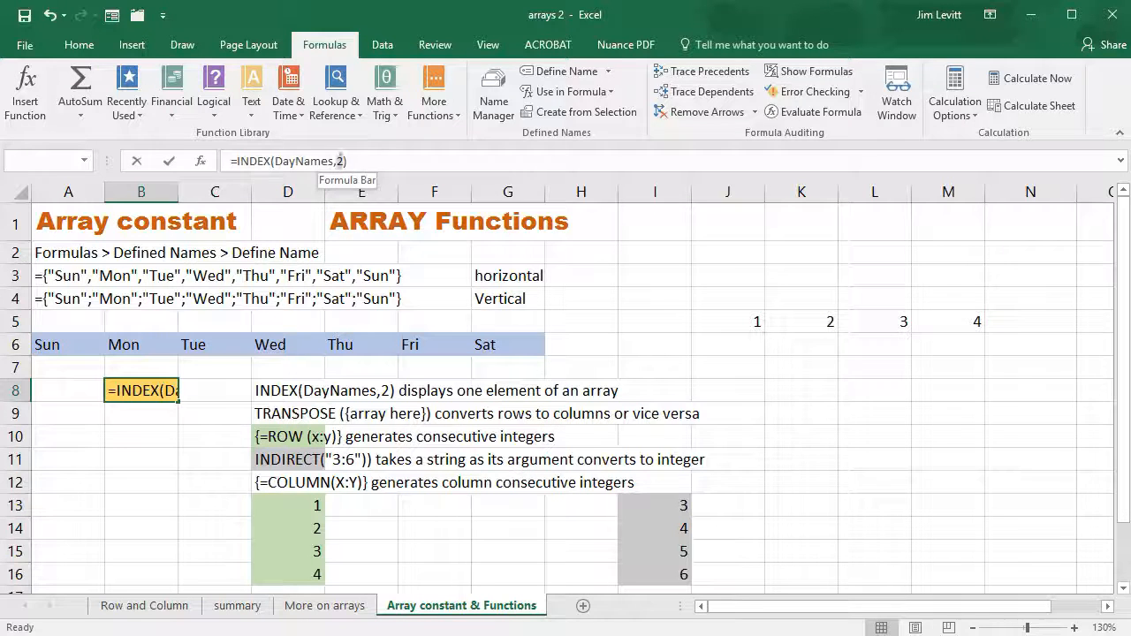
key(Delete)
key(Return)
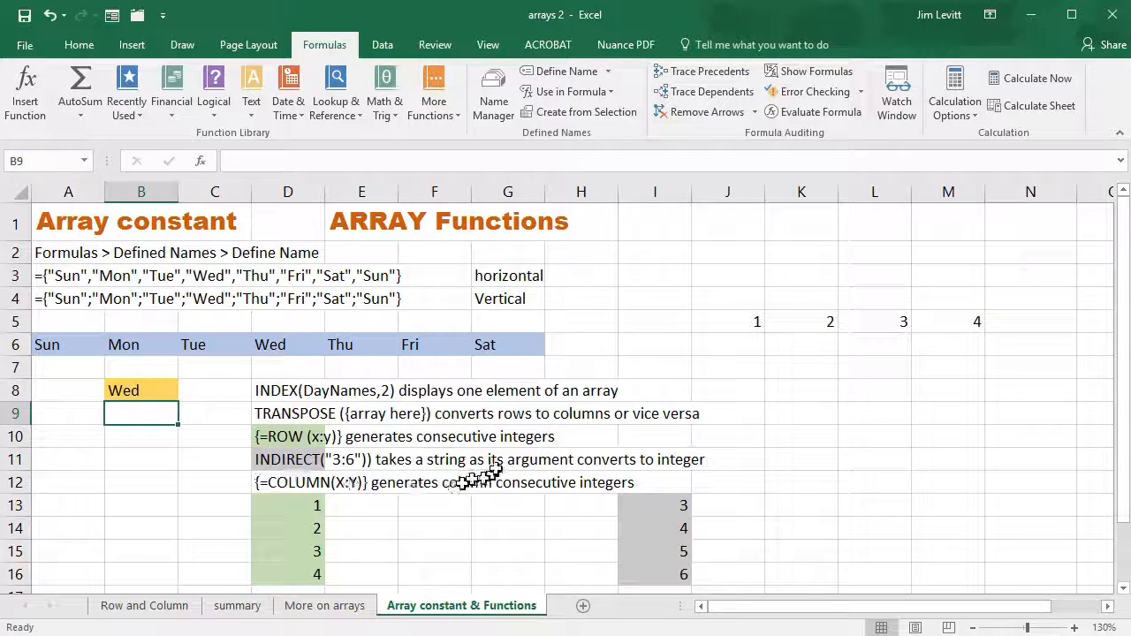
Enter =ROW(A12:A16) as an array formula down B12:B16
scroll(496, 467, down, 2)
scroll(496, 468, up, 1)
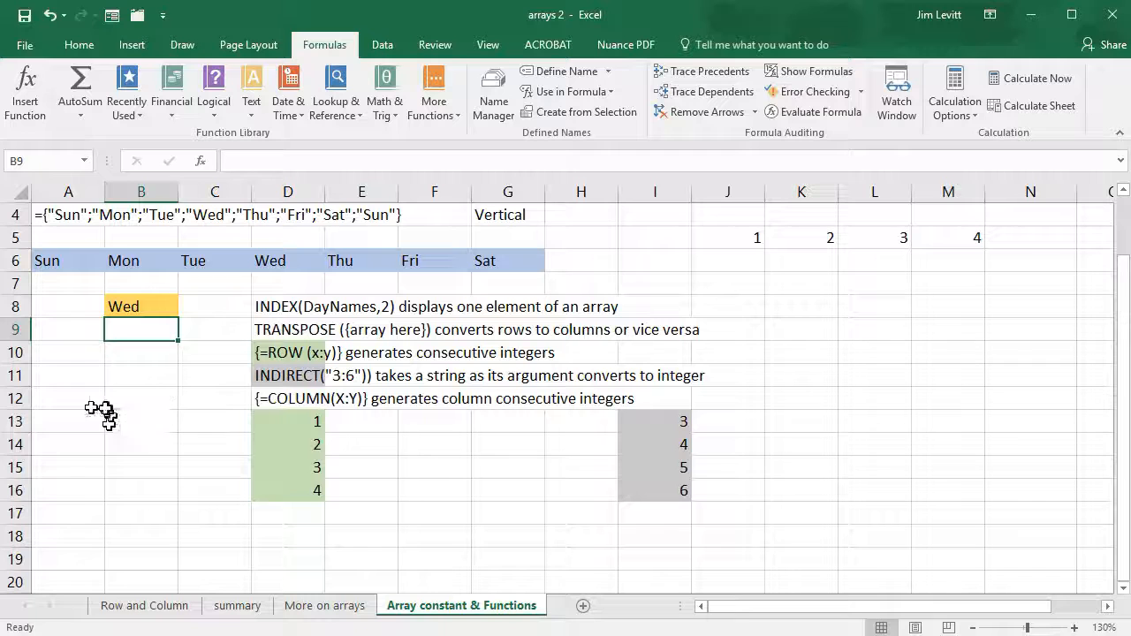
drag(133, 401, 132, 489)
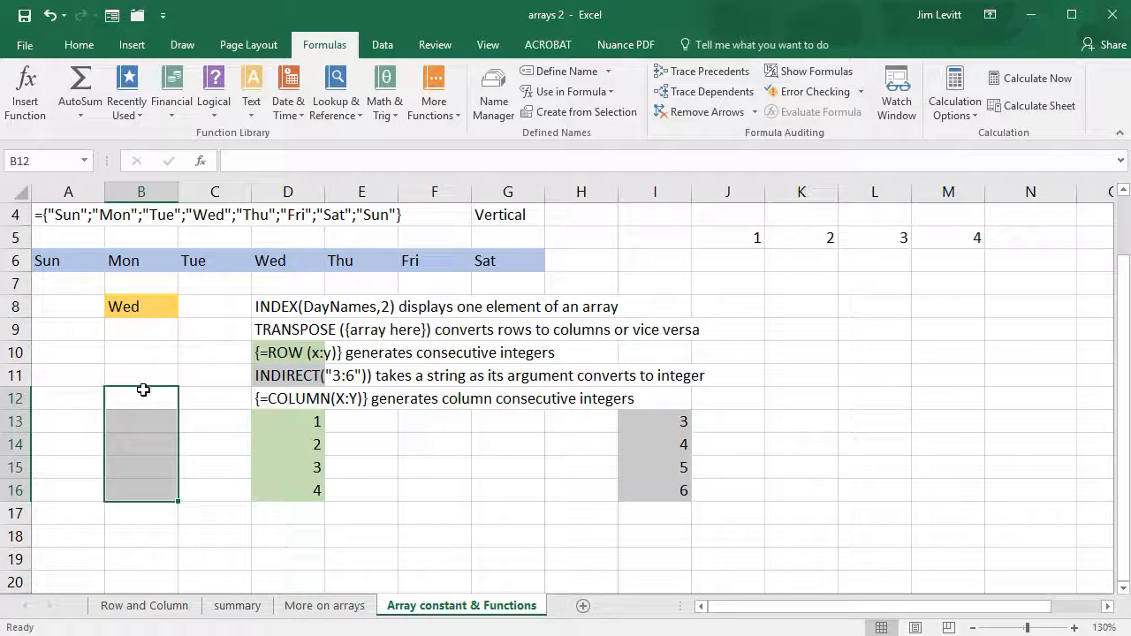
text(=row()
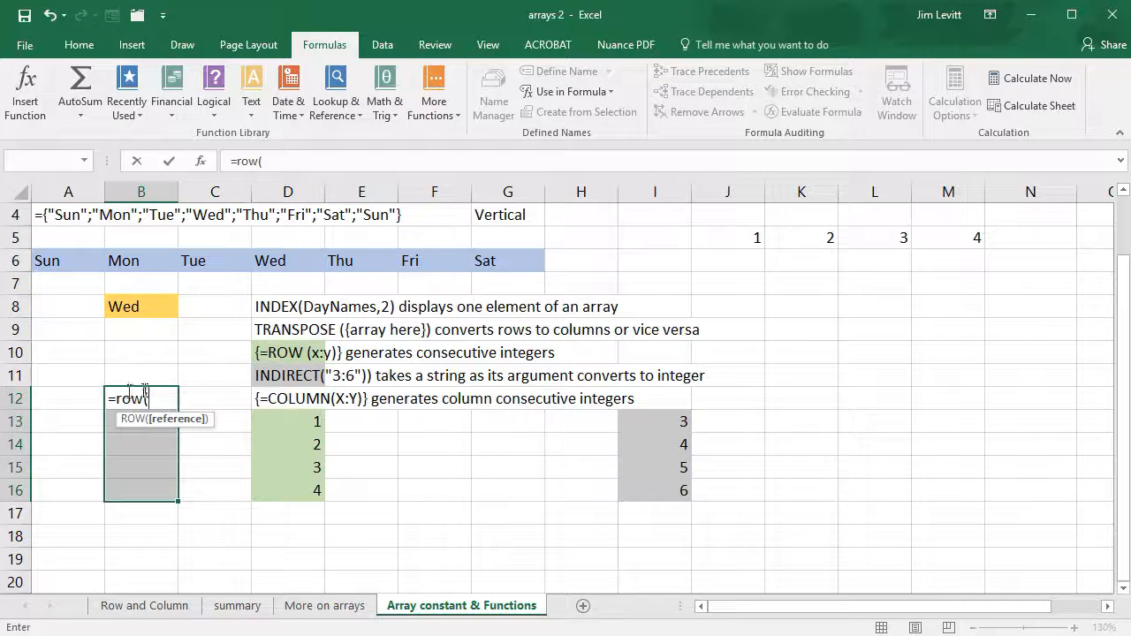
drag(64, 397, 56, 489)
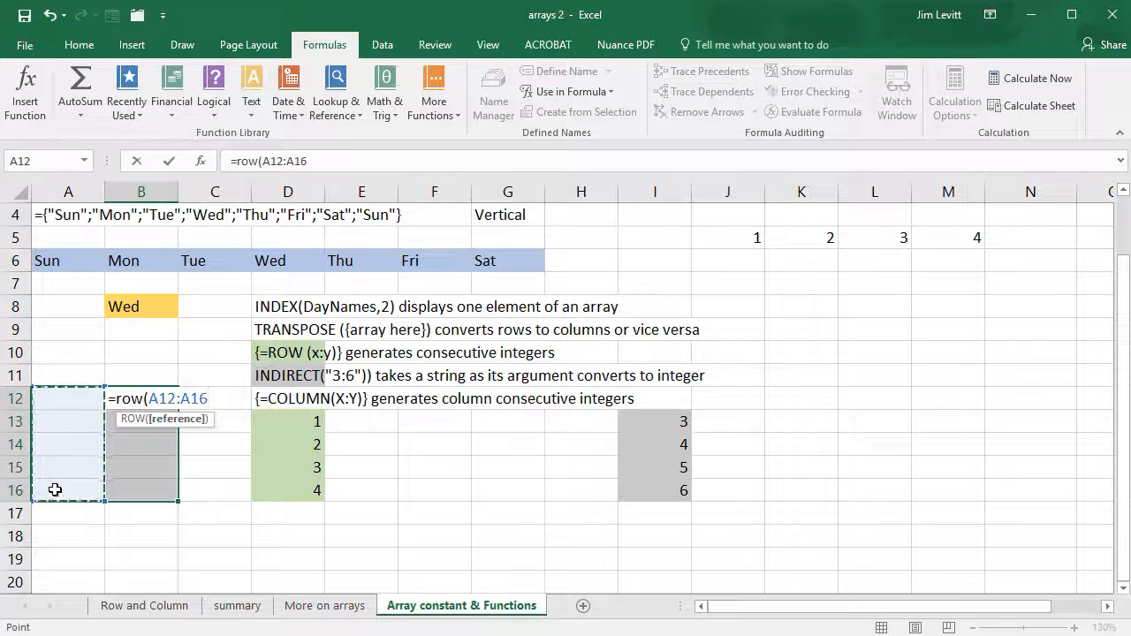
text())
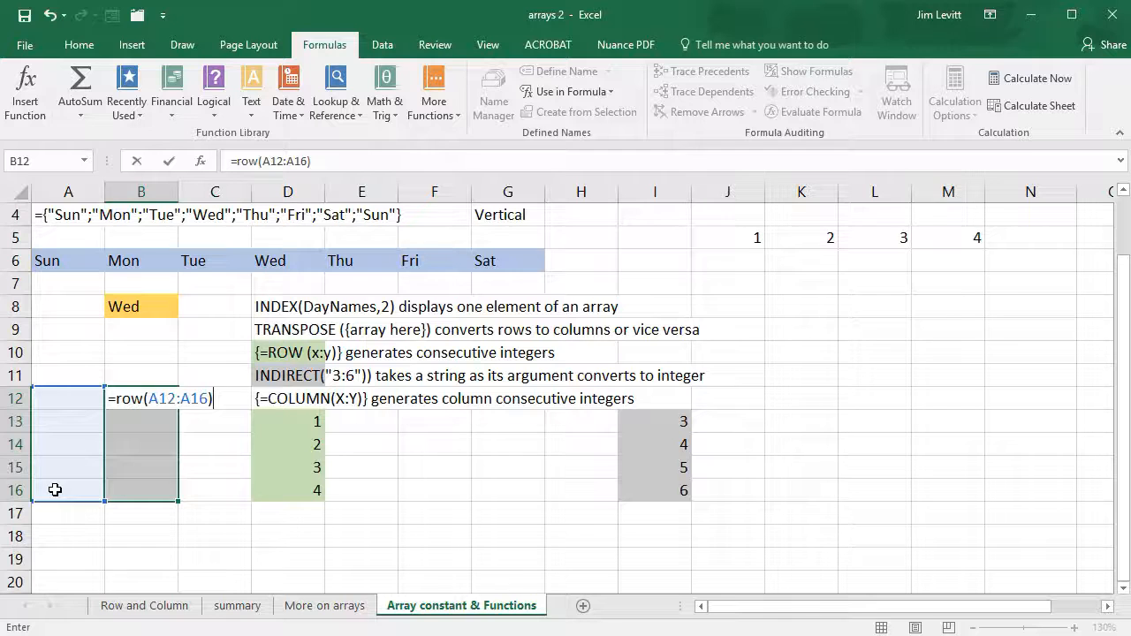
key(ctrl+shift+Return)
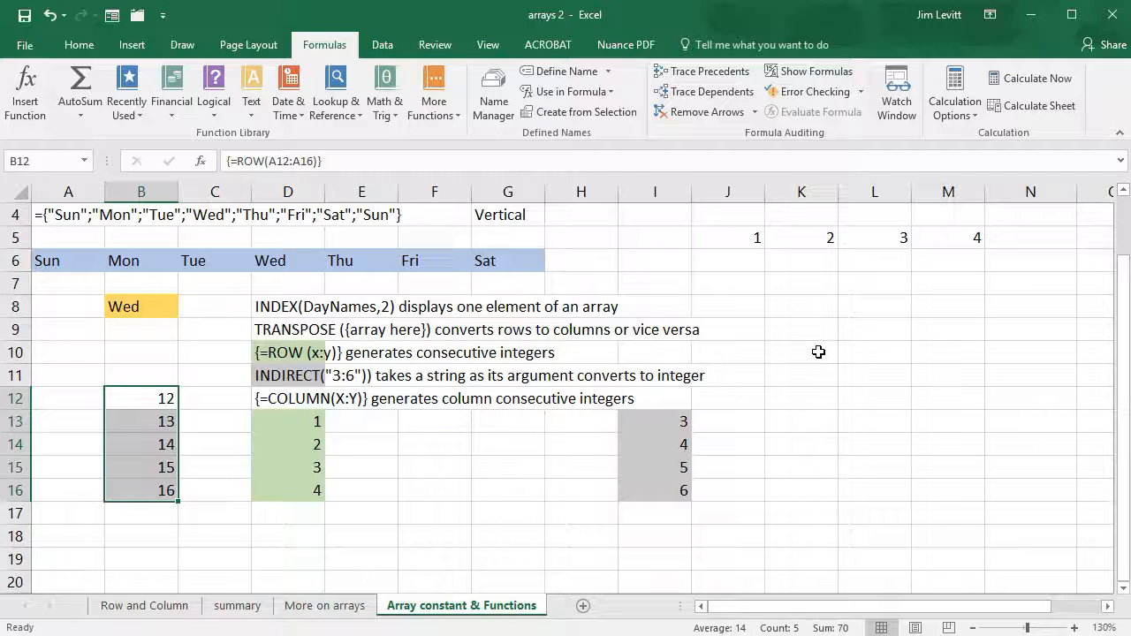
Enter =COLUMN(B20:E20) as an array formula across B18:E18
click(163, 539)
drag(163, 540, 368, 544)
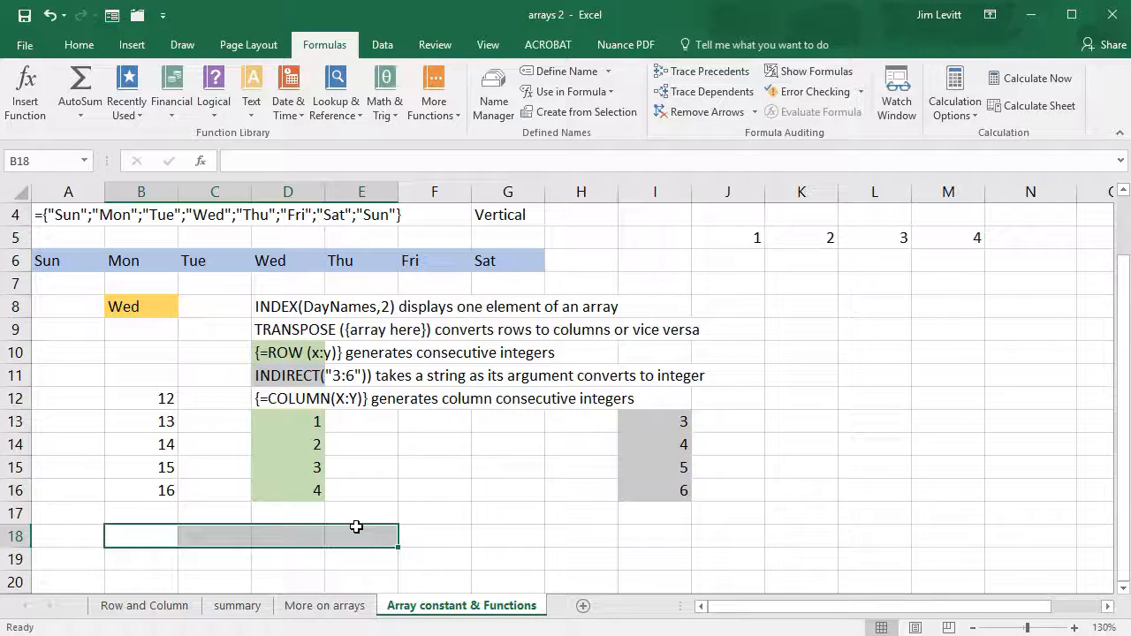
text(=col)
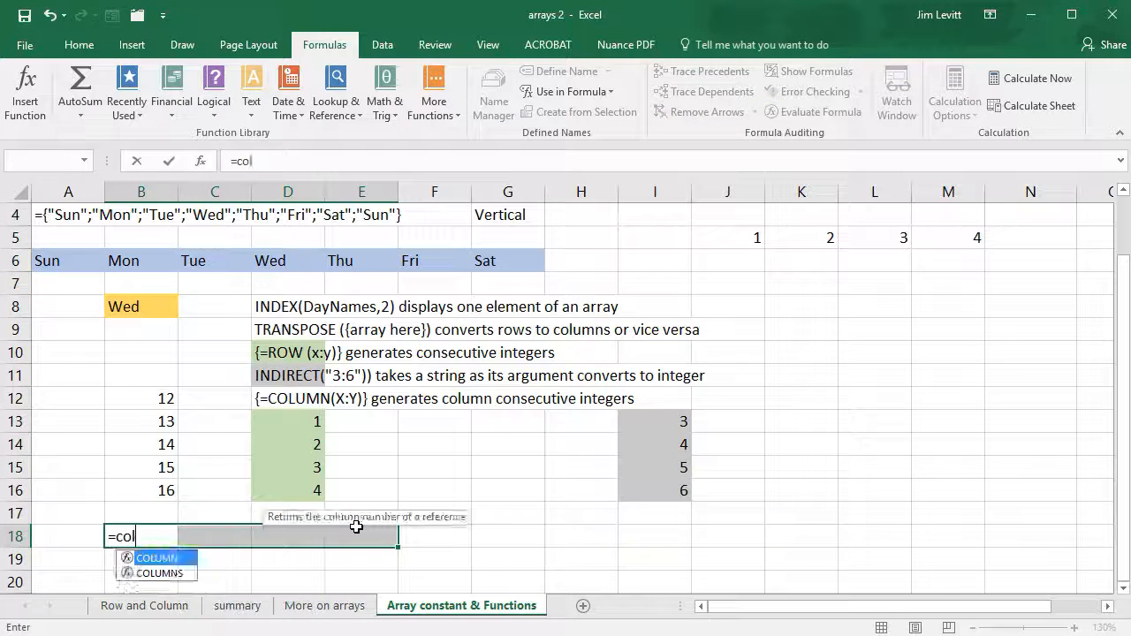
text(ulmn)
key(BackSpace)
key(BackSpace)
key(BackSpace)
text(mn()
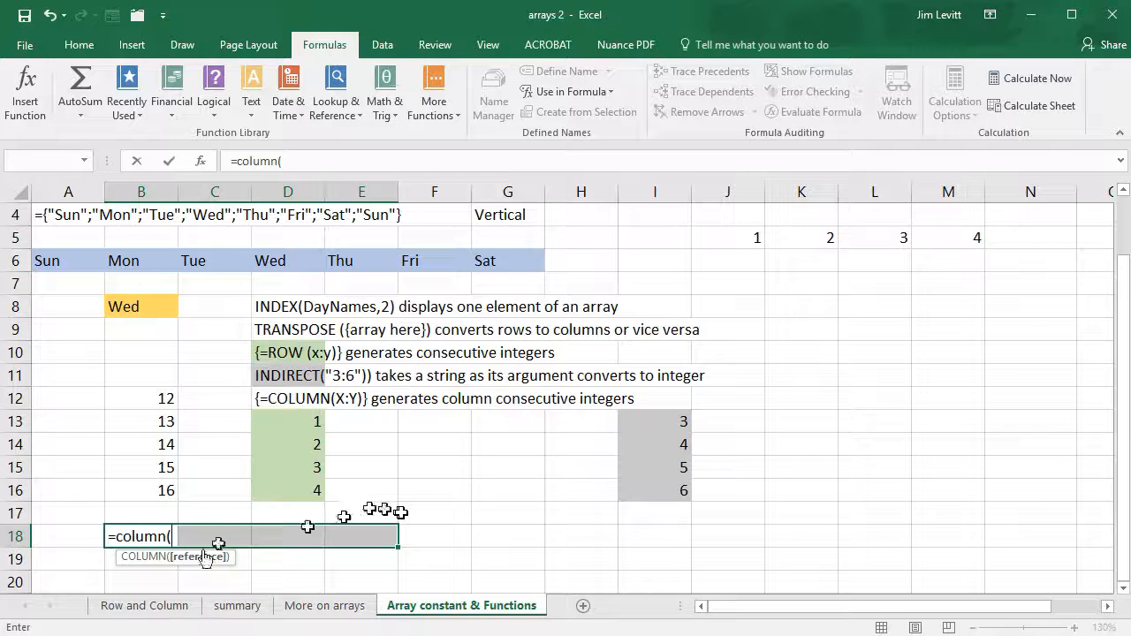
click(143, 579)
drag(142, 580, 371, 578)
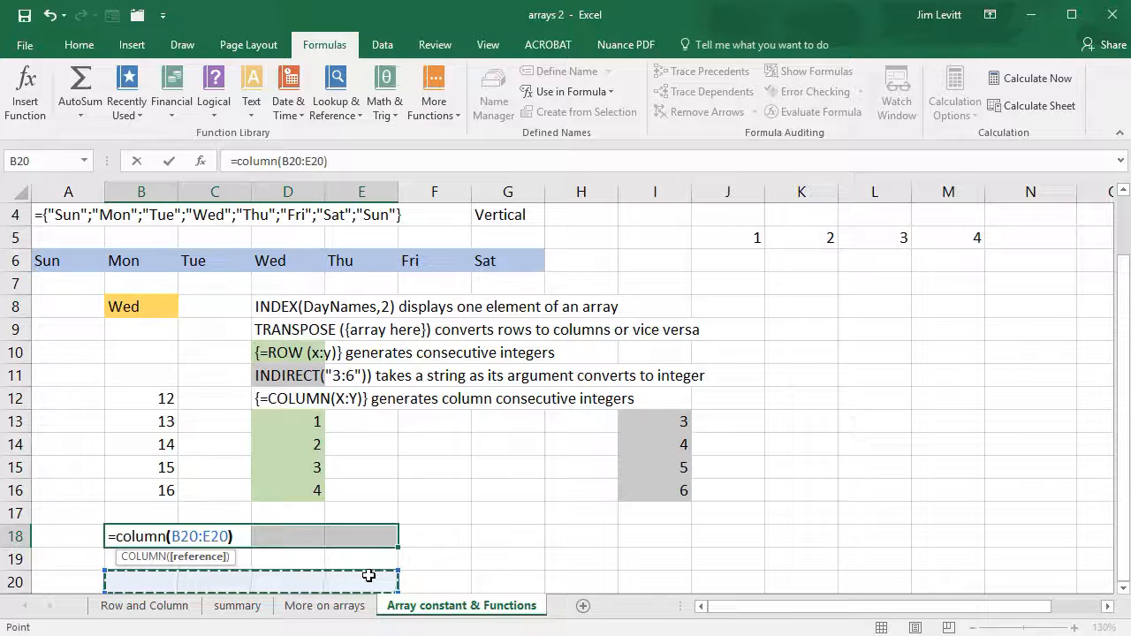
text())
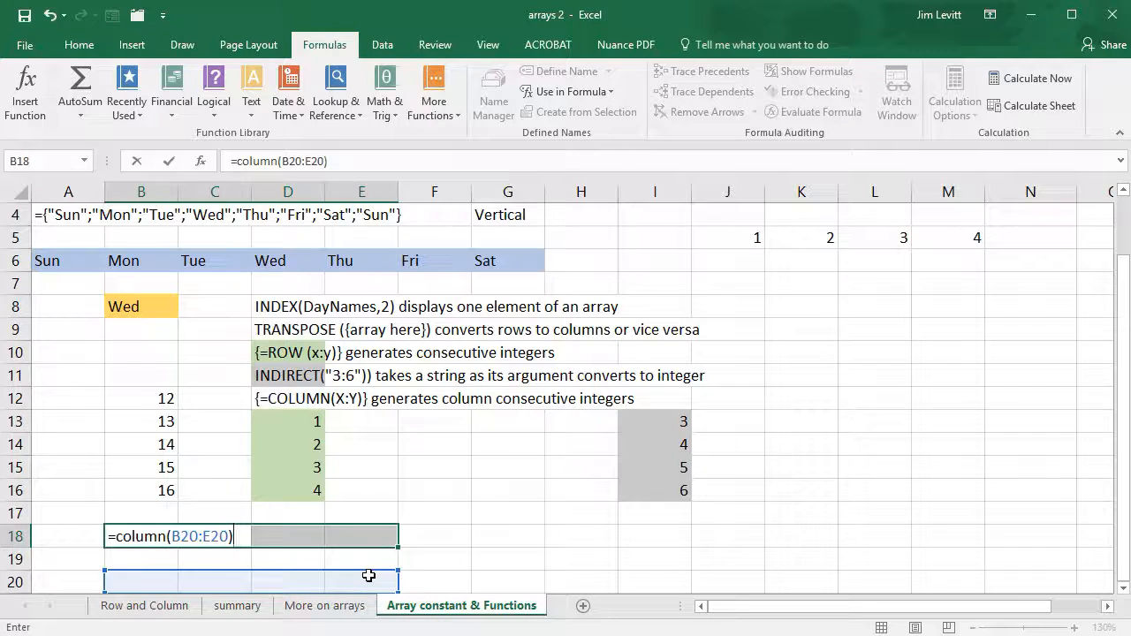
key(ctrl+shift+Return)
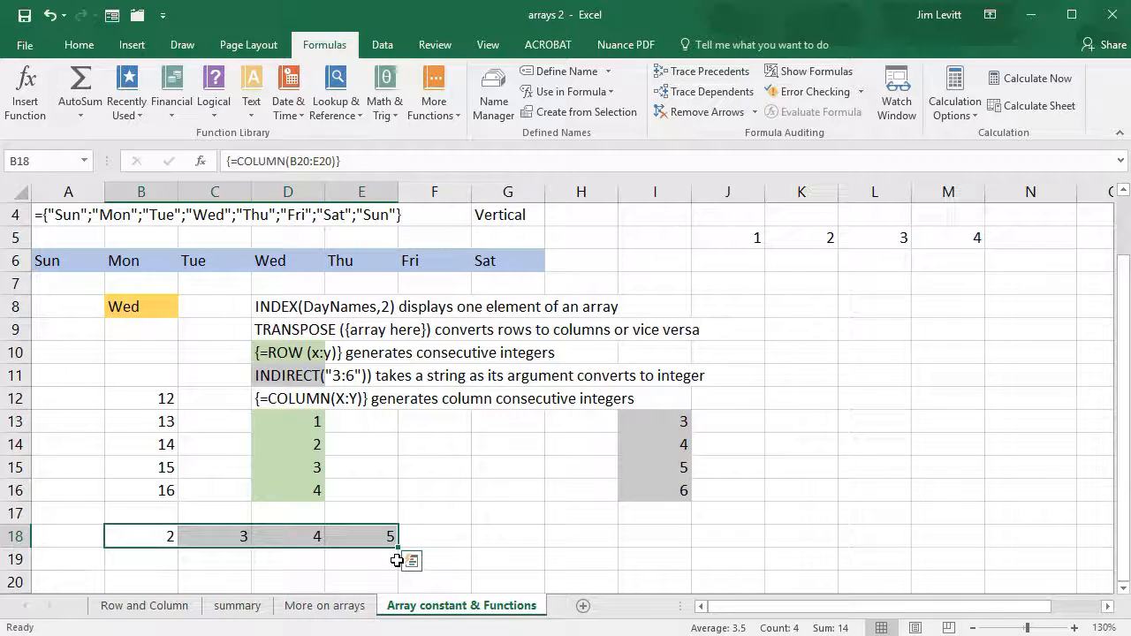
Clear the COLUMN array formula from B18:E18 and the ROW array formula from B12:B16
click(223, 535)
drag(169, 535, 346, 536)
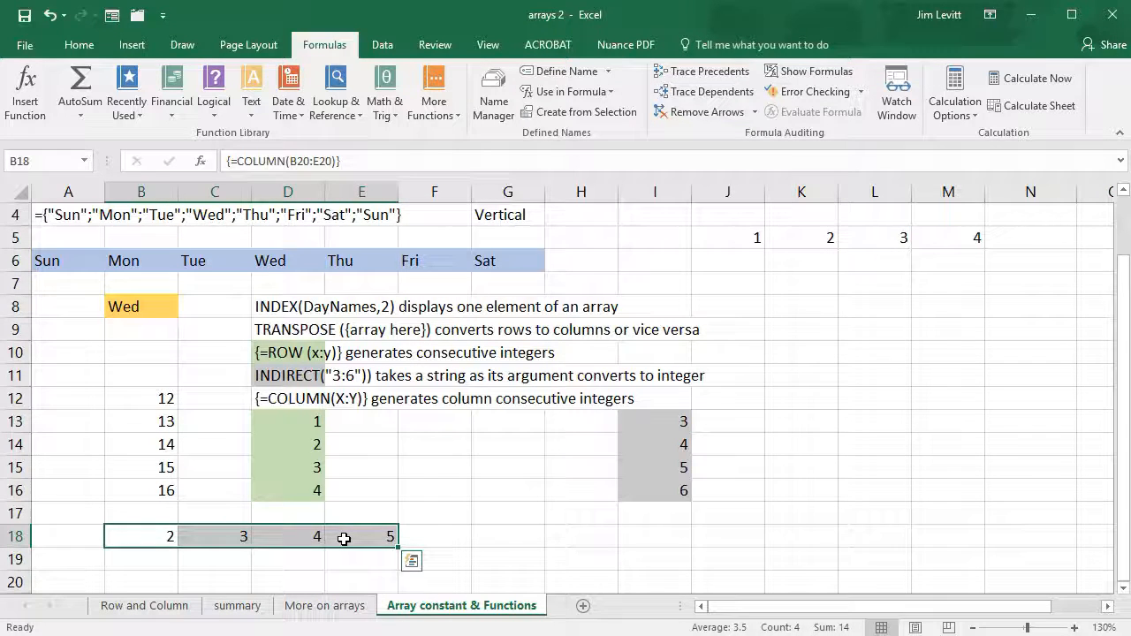
key(Delete)
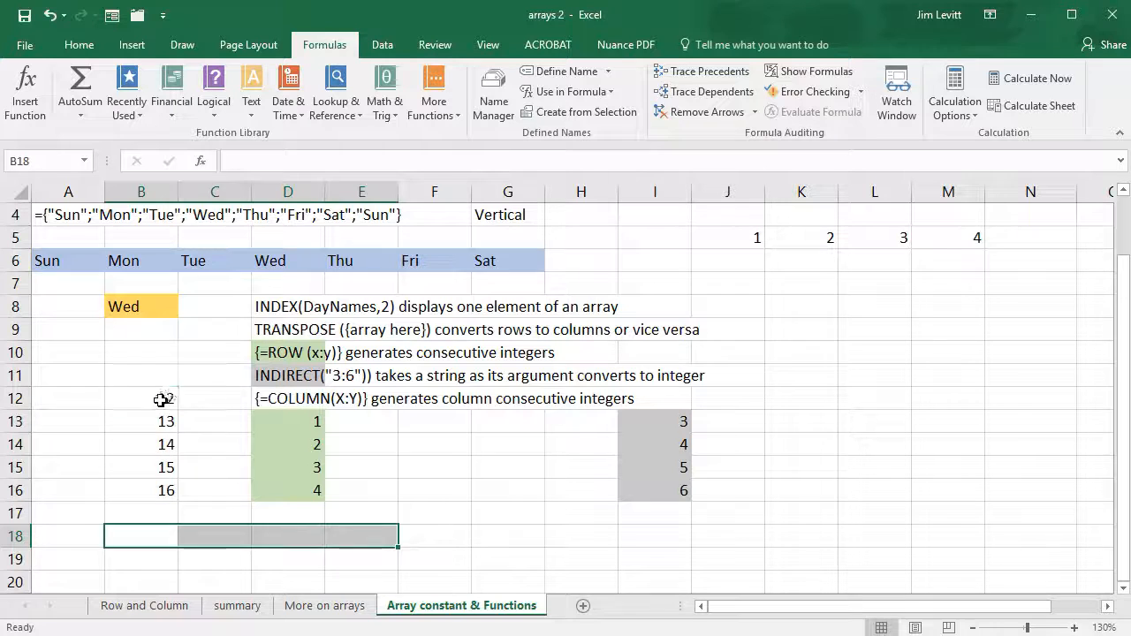
drag(164, 398, 143, 485)
key(Delete)
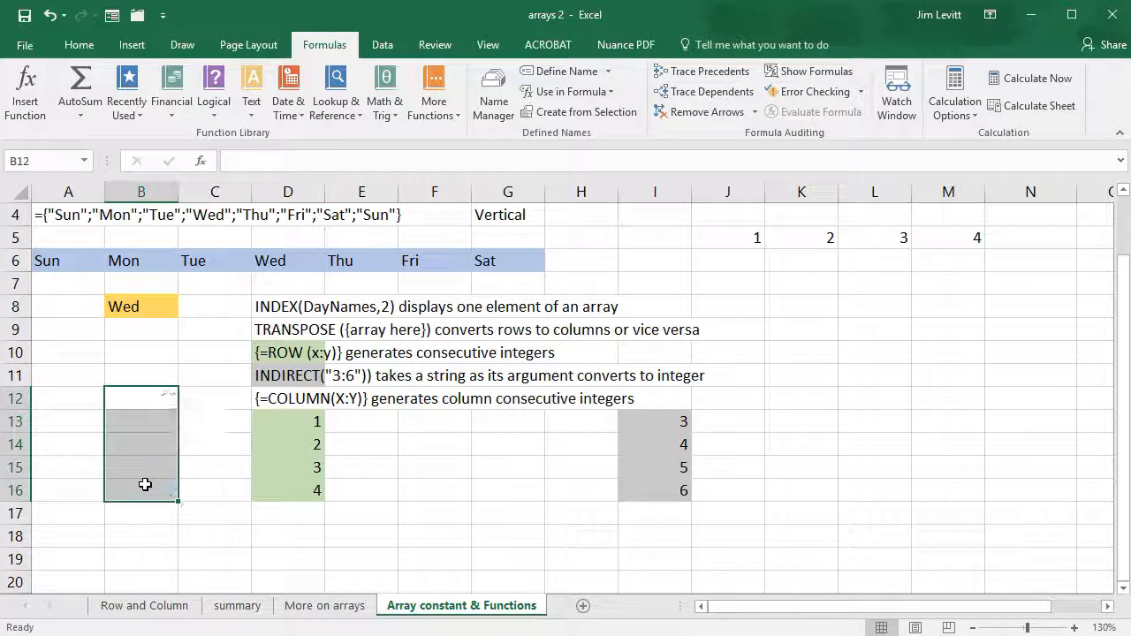
Enter =ROW(1:7) as an array formula down B10:B16 and check the formula in B12
scroll(141, 482, up, 1)
click(132, 438)
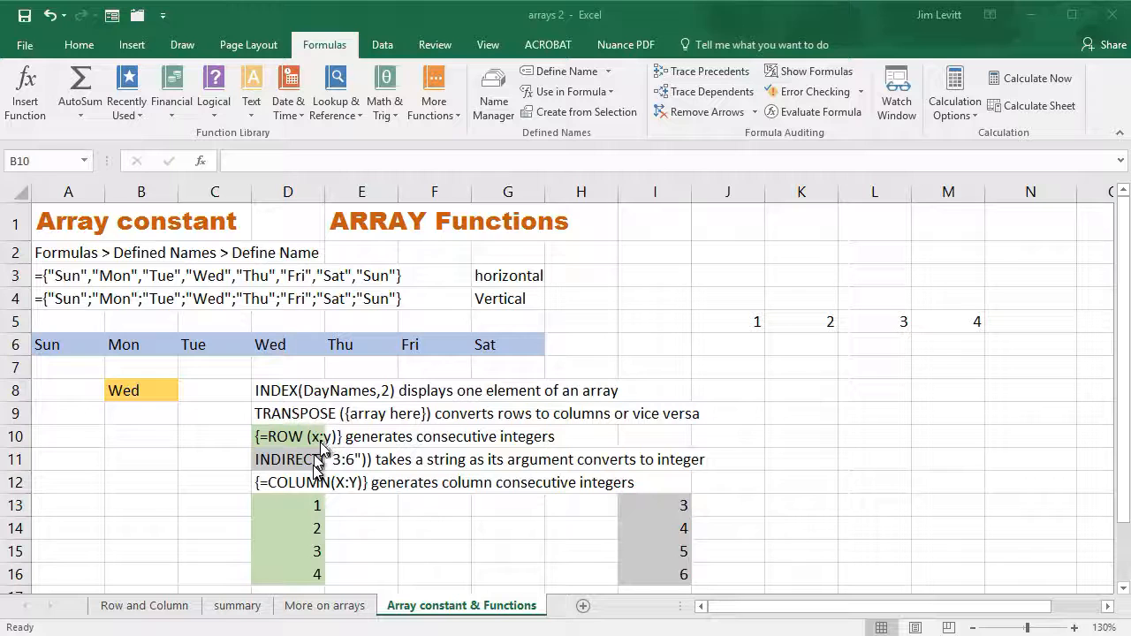
click(144, 436)
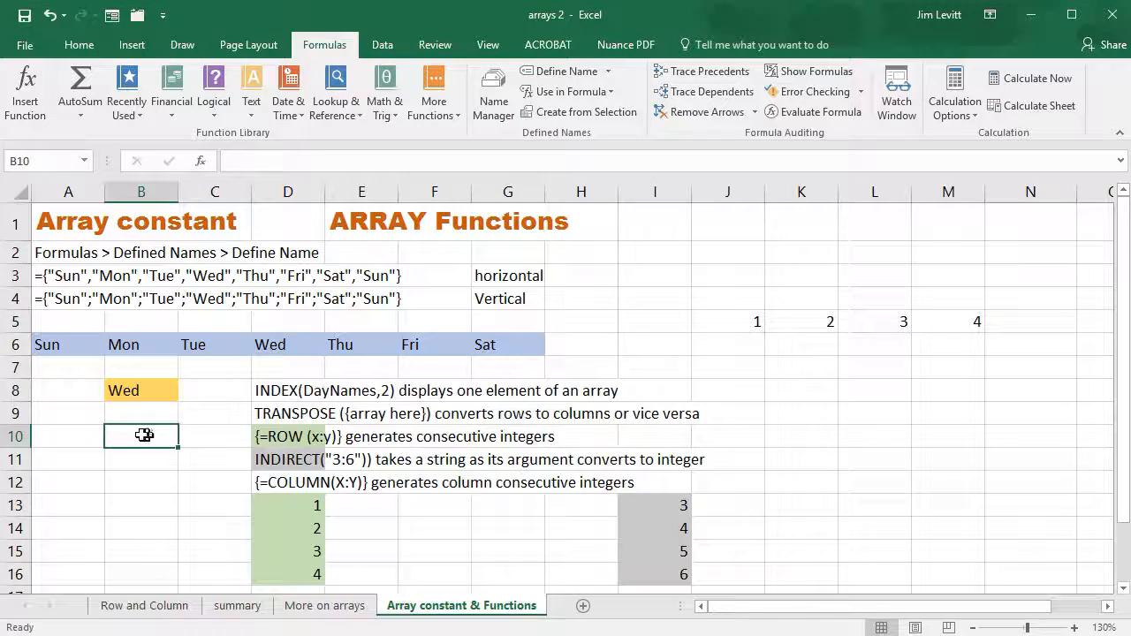
drag(140, 442, 131, 566)
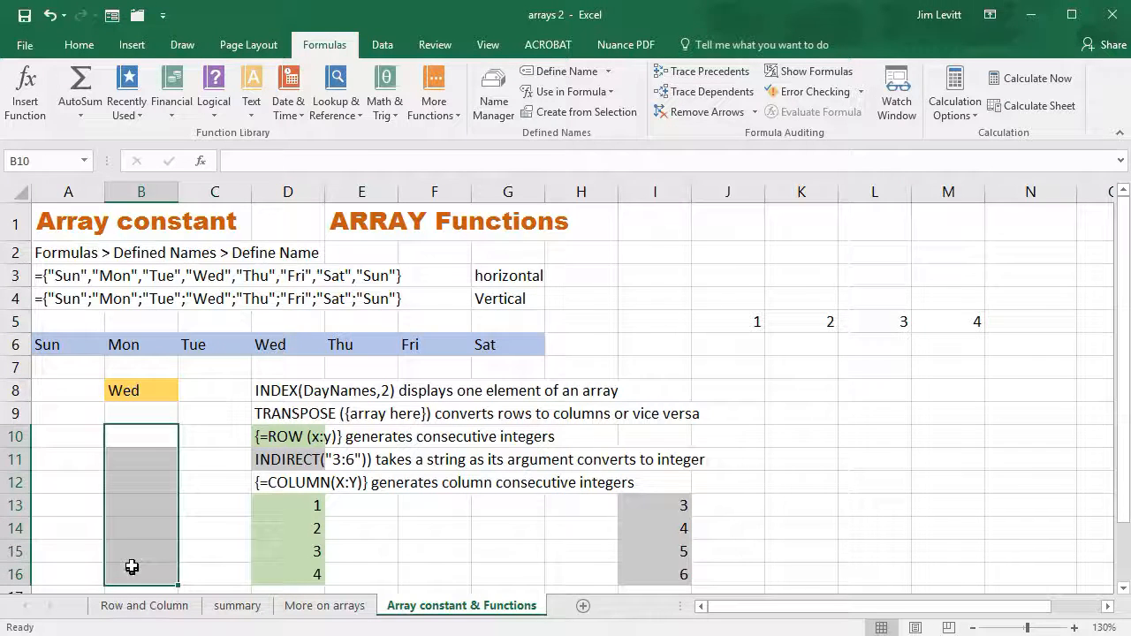
text(=)
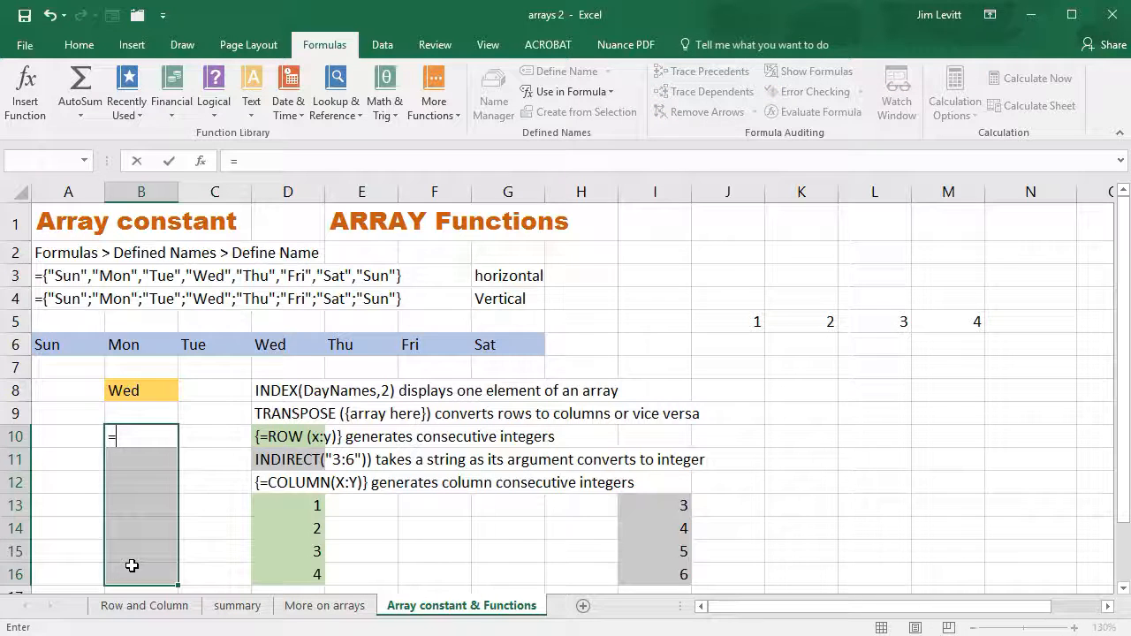
text(row(1:)
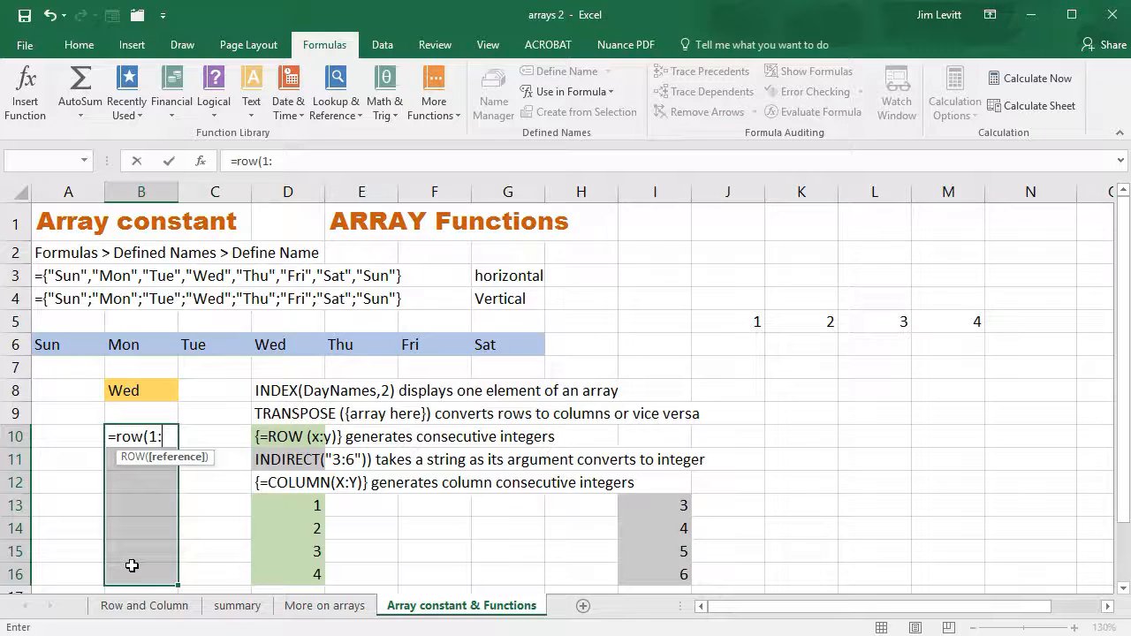
text(7))
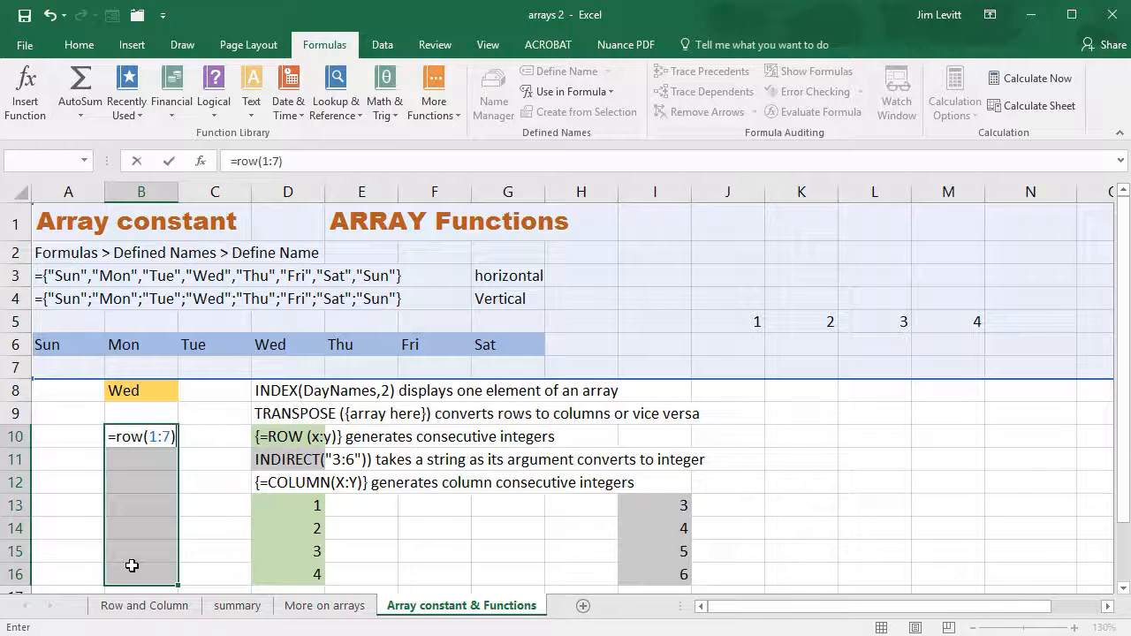
key(ctrl+shift+Return)
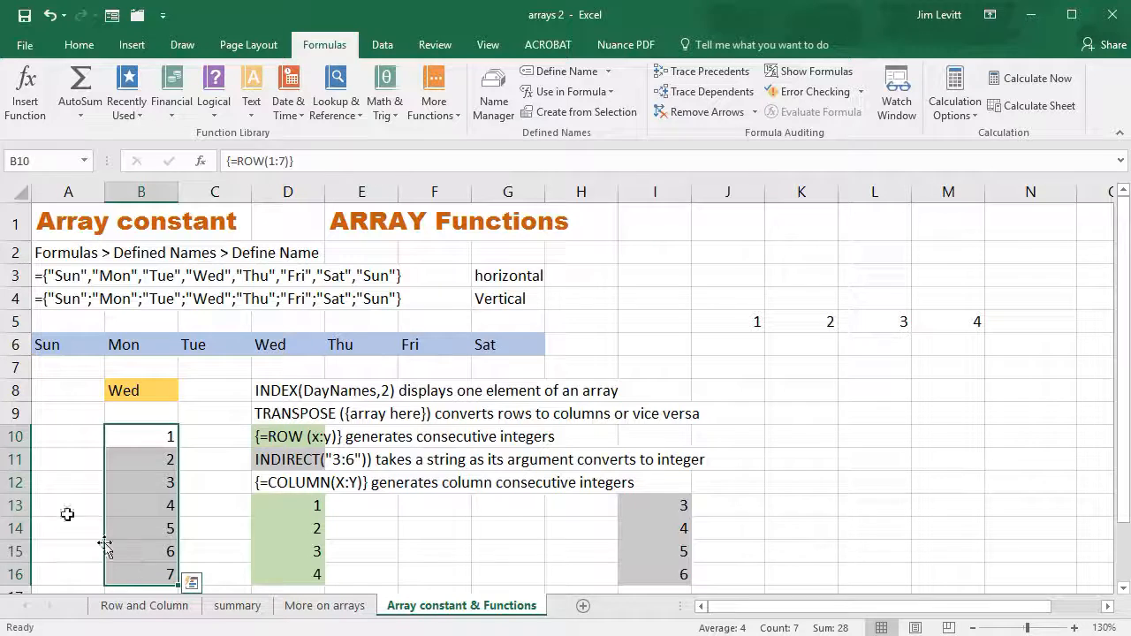
click(160, 483)
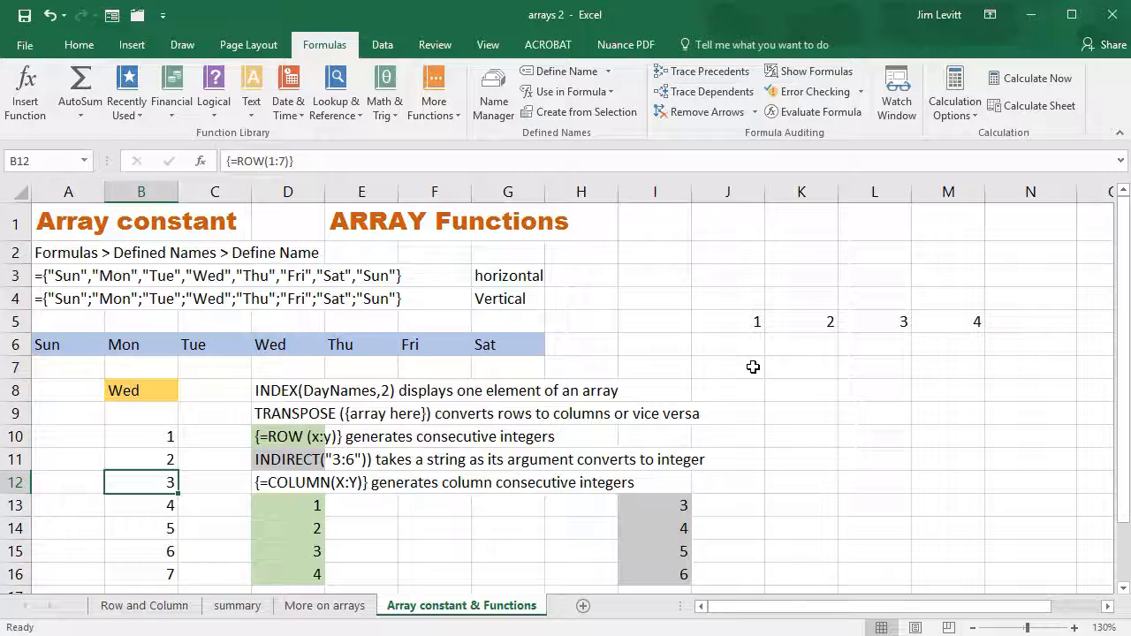
Enter =COLUMN(1:5) as an array formula across J7:N7
drag(753, 367, 992, 366)
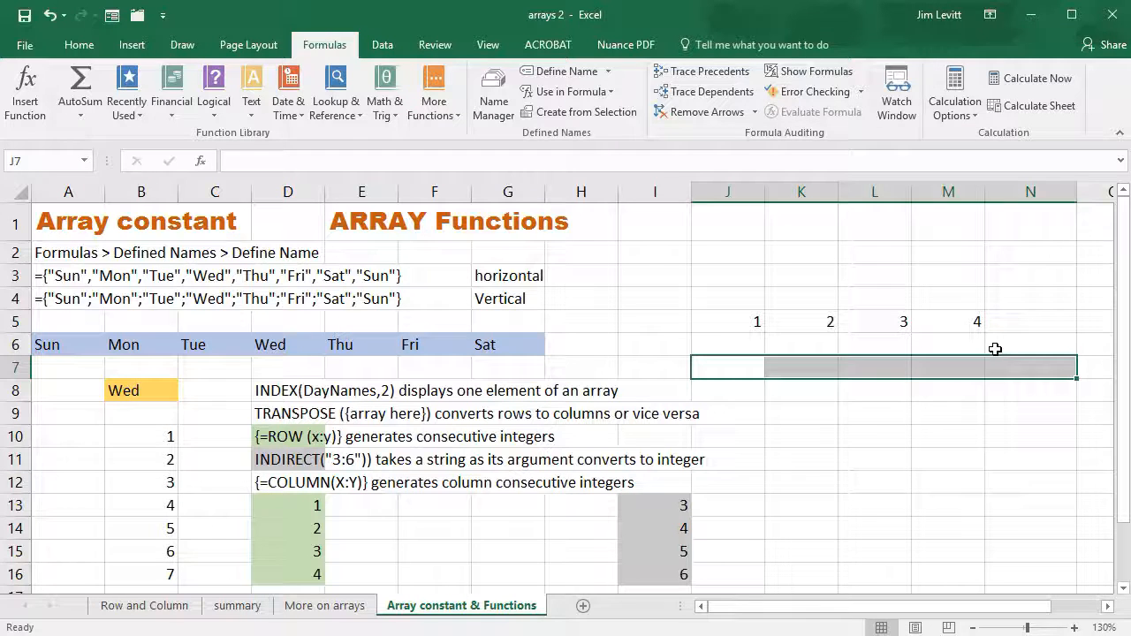
text(=co)
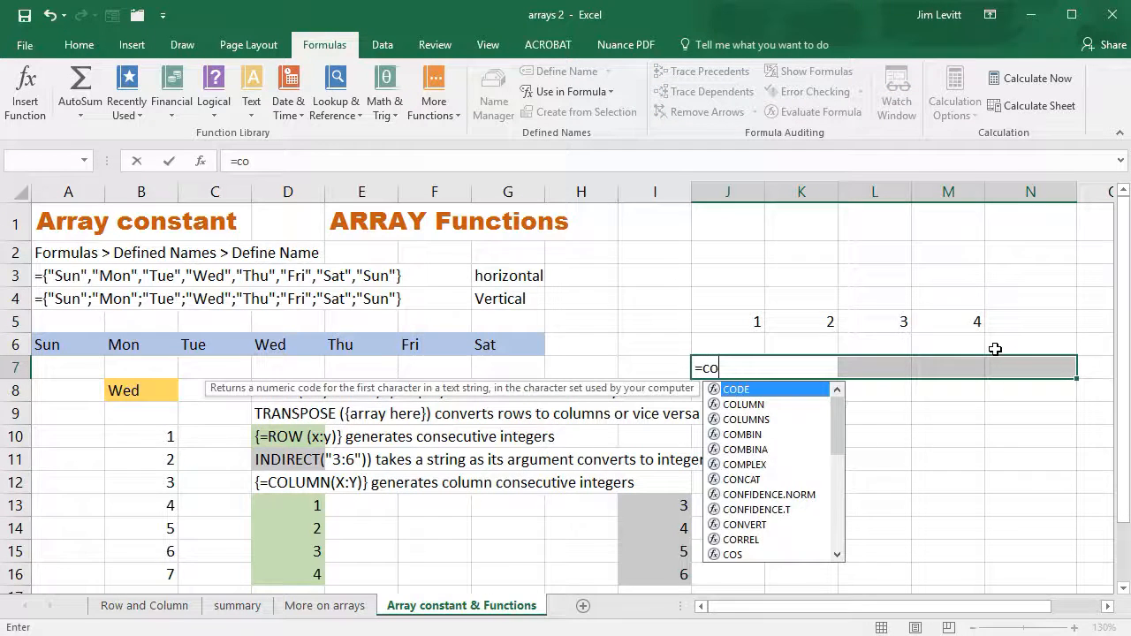
text(lumn)
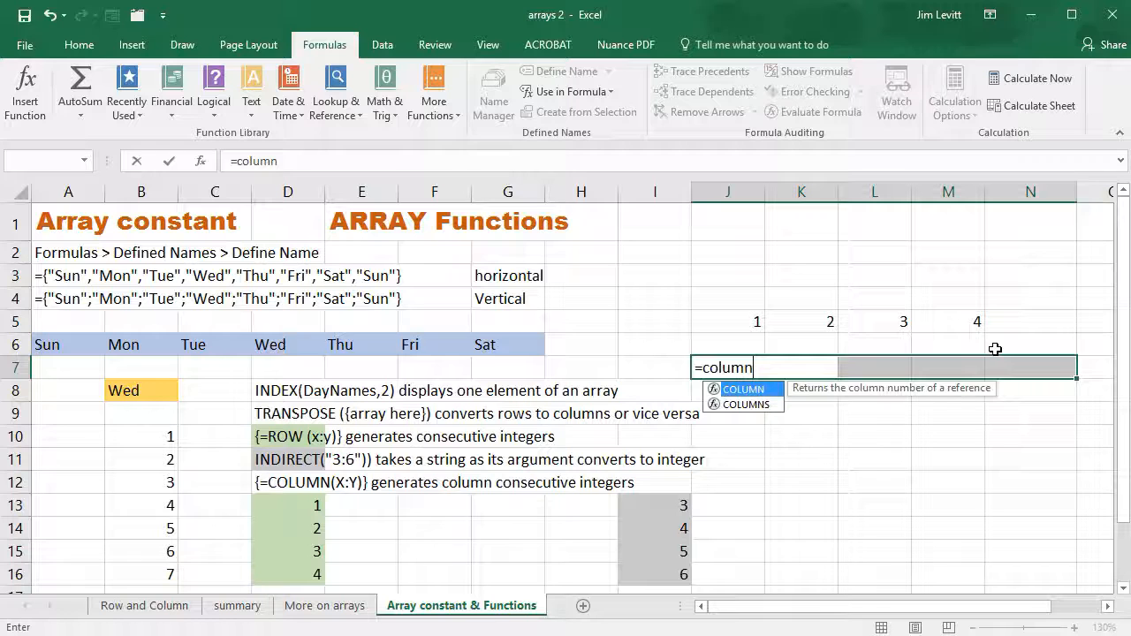
text((1:)
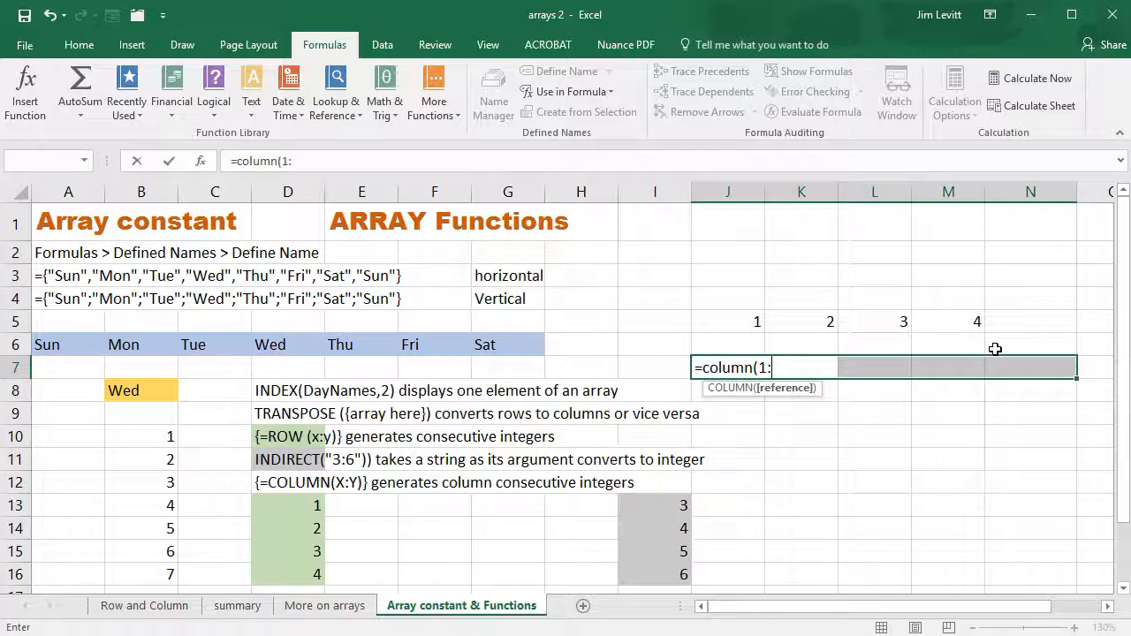
text(5)
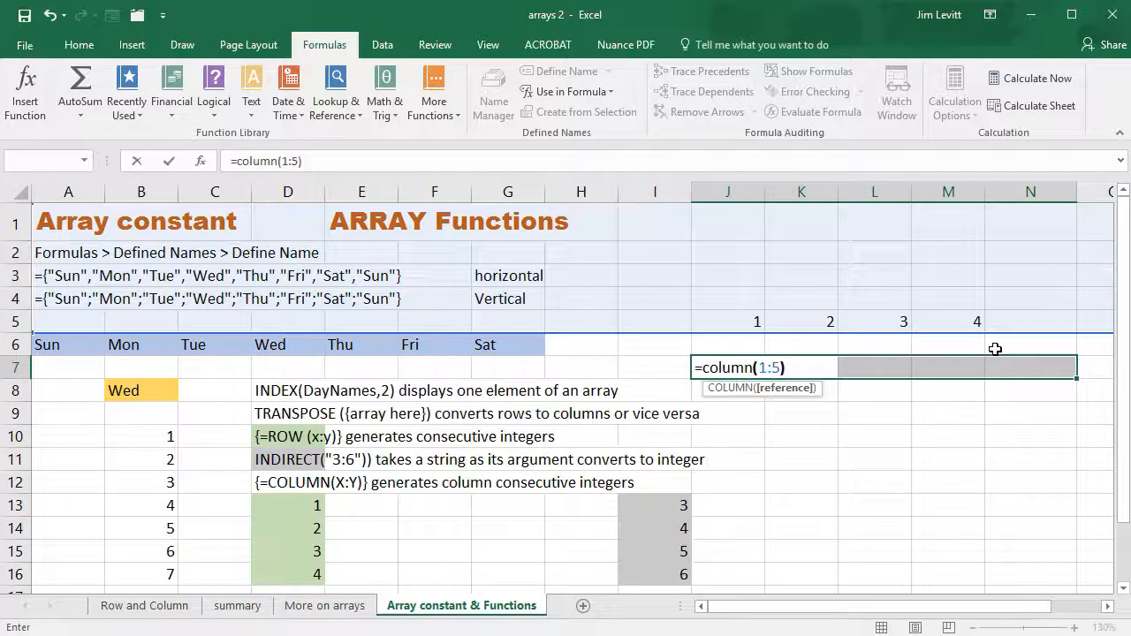
key(ctrl+shift+Return)
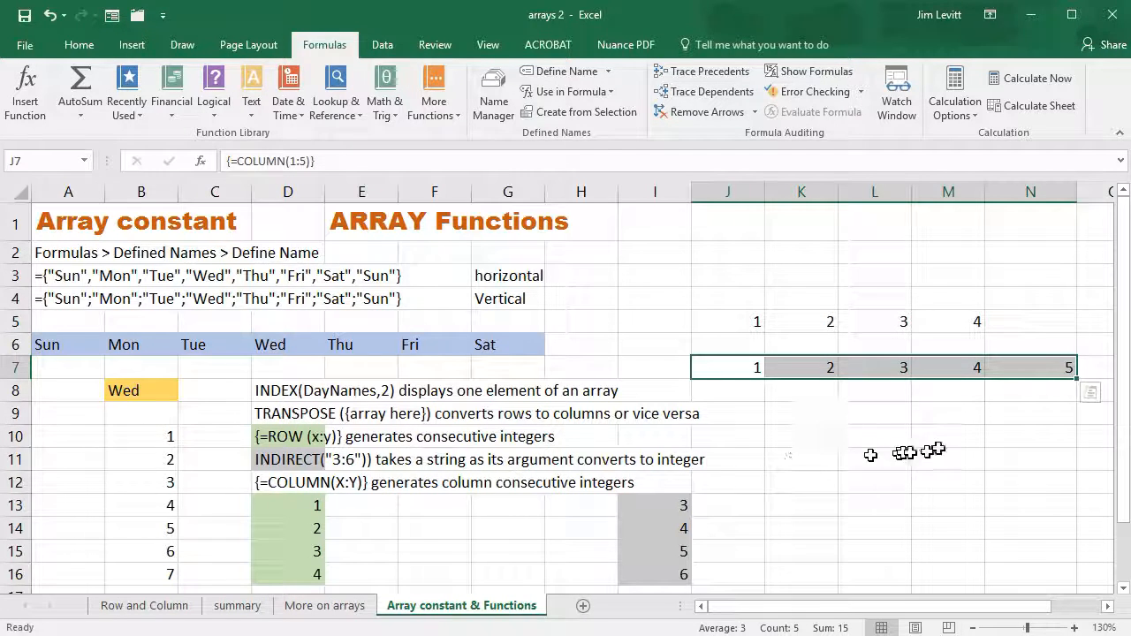
scroll(856, 473, down, 3)
scroll(856, 476, up, 3)
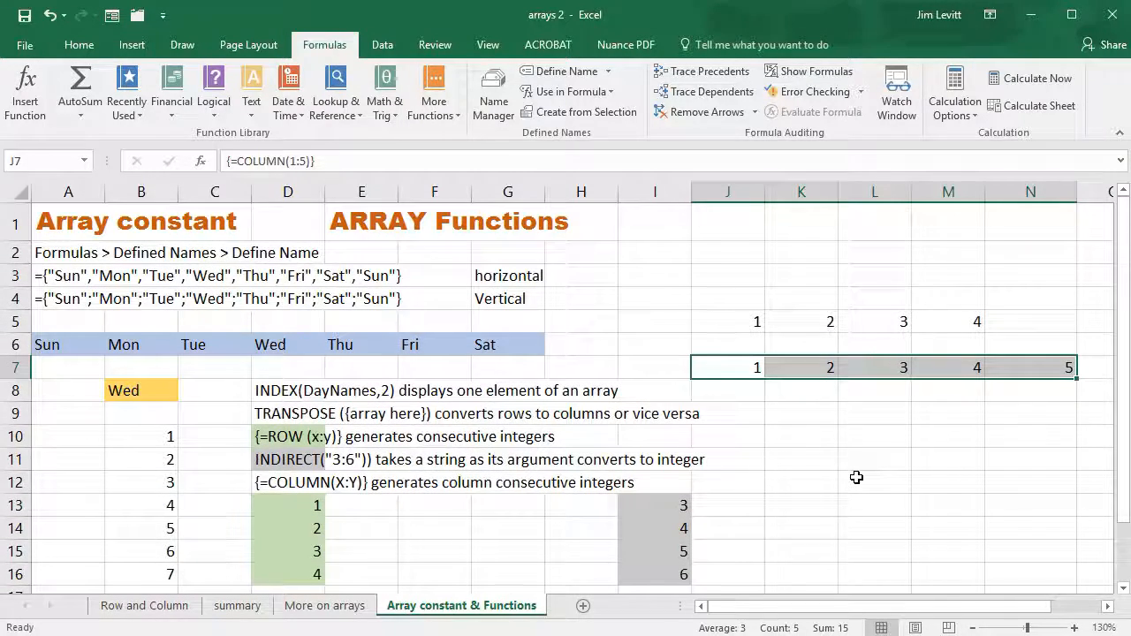